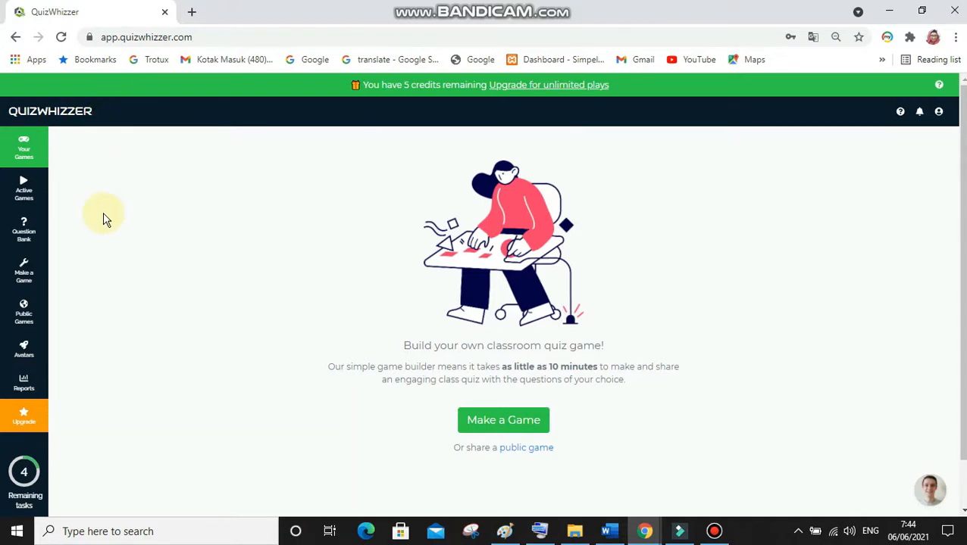
Step: Look through the Your Games, Active Games and Question Bank pages
left_click(32, 152)
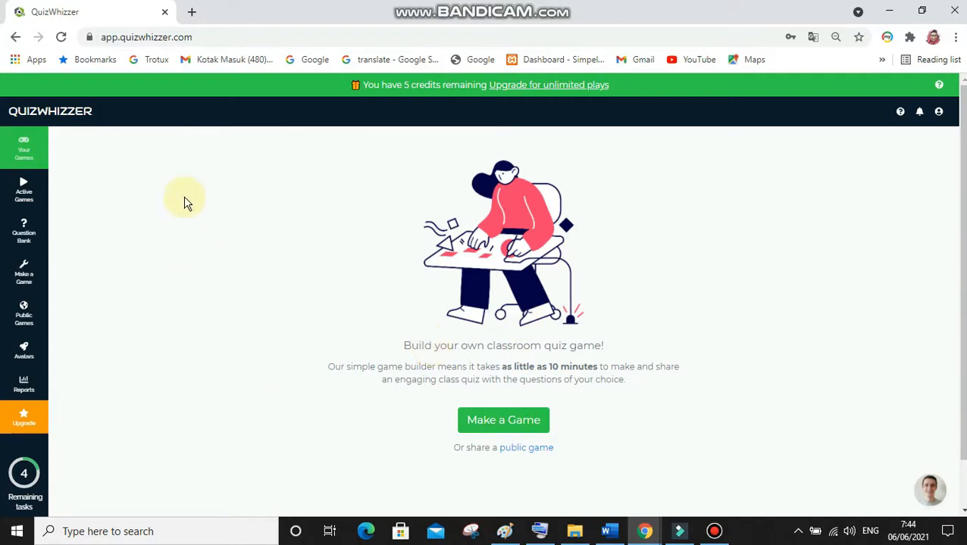
left_click(29, 205)
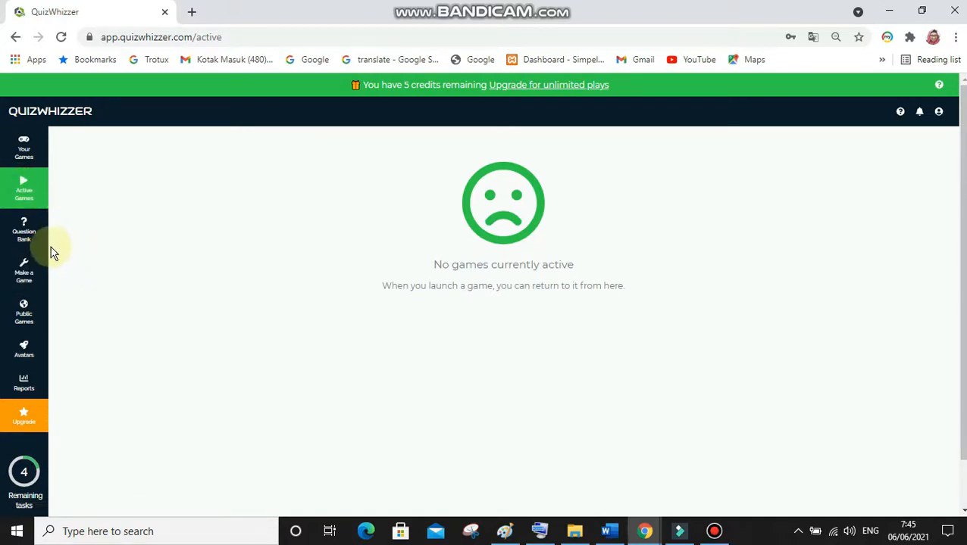
left_click(30, 245)
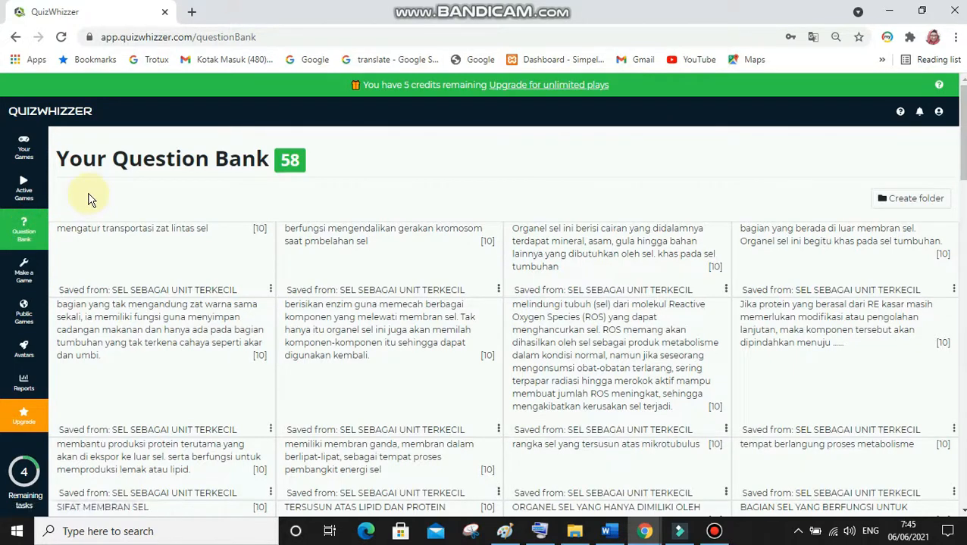
Step: View the blank board designer for a new game, and return to the Question Bank
left_click(15, 287)
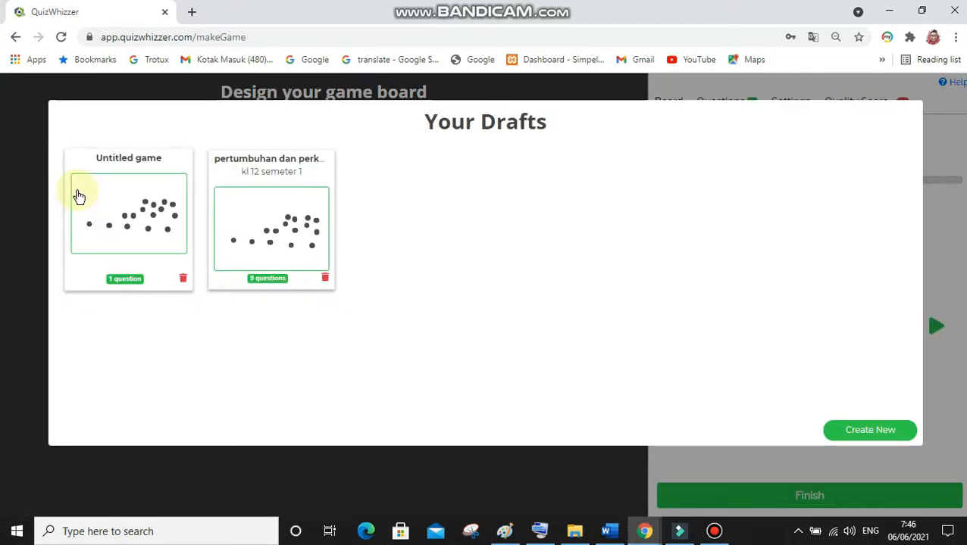
left_click(877, 436)
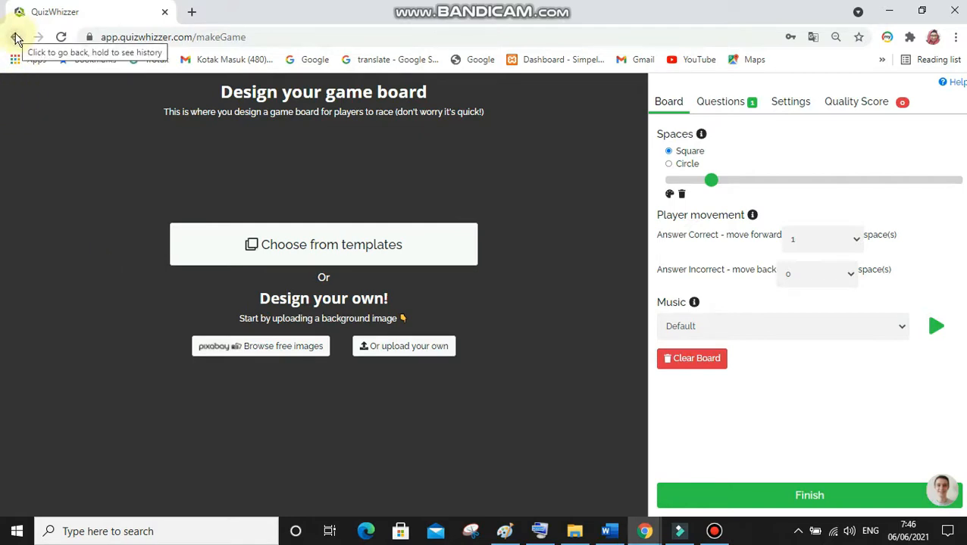
left_click(17, 38)
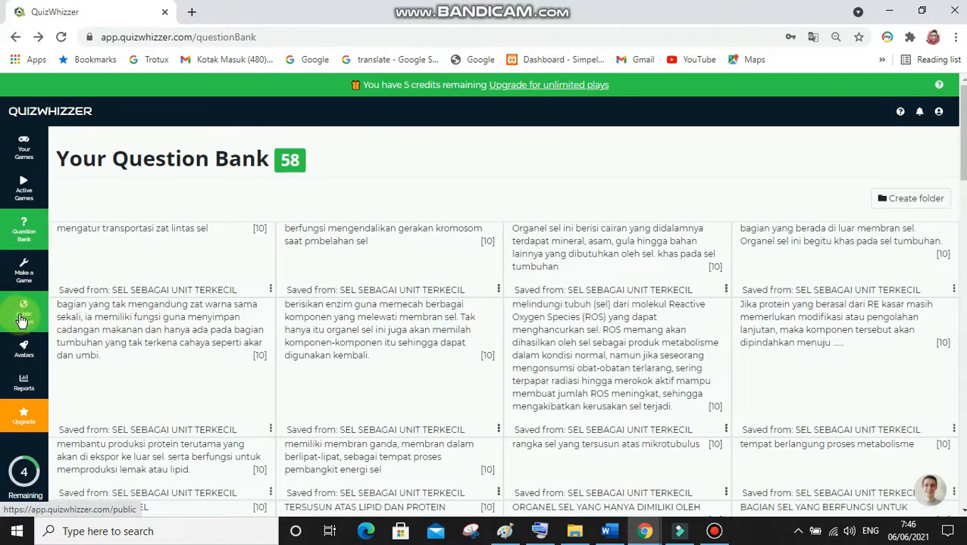
Step: Browse the public games in the Science category and open the game "Gaya dan Gerak"
left_click(25, 326)
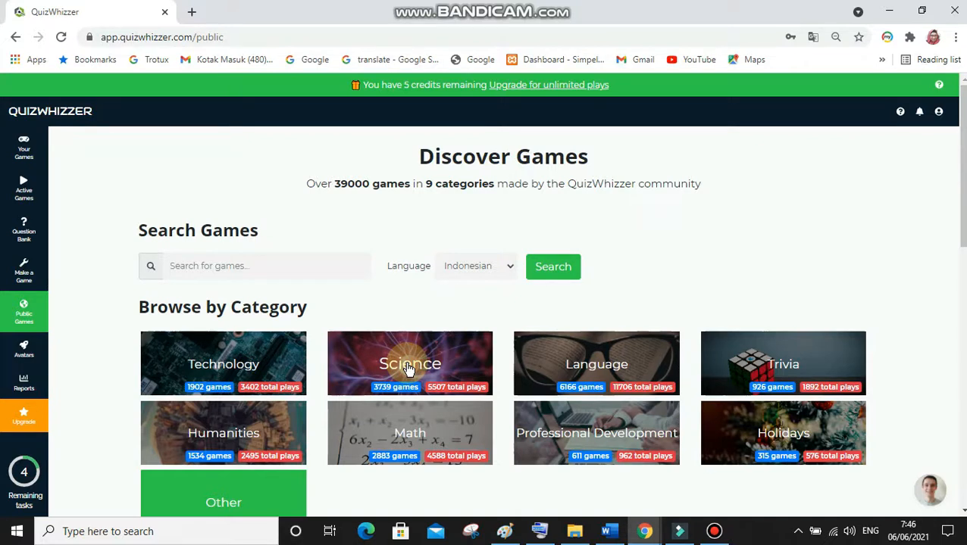
left_click(409, 367)
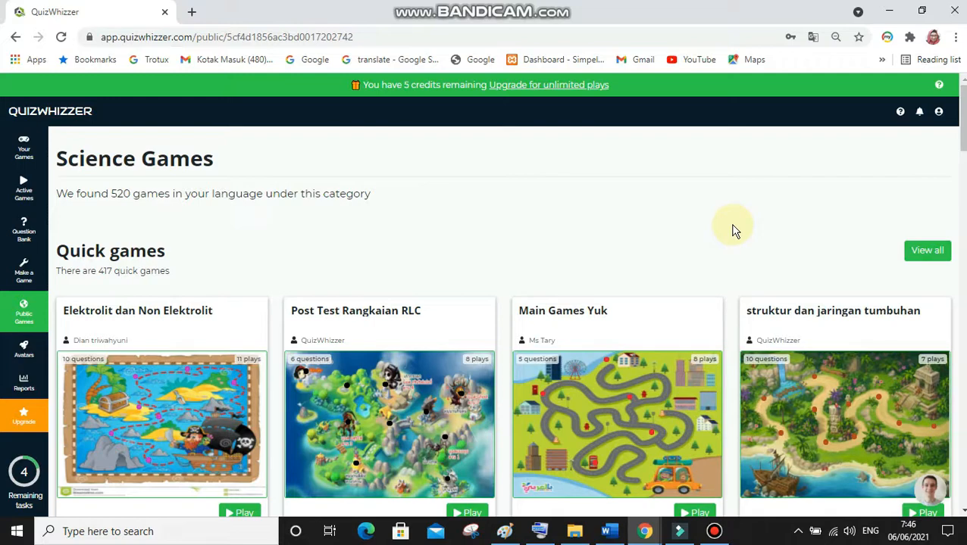
left_click_drag(962, 125, 962, 176)
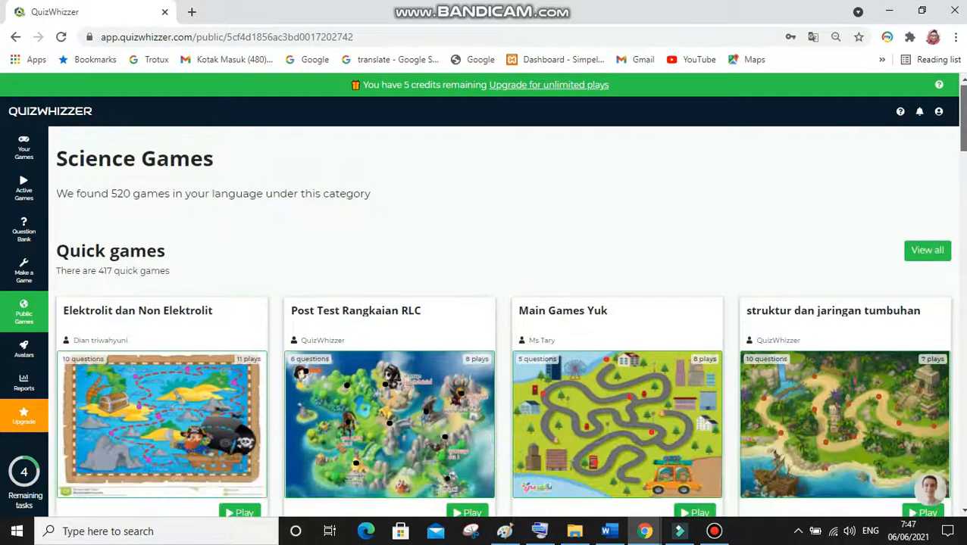
scroll(464, 316, "down", 3)
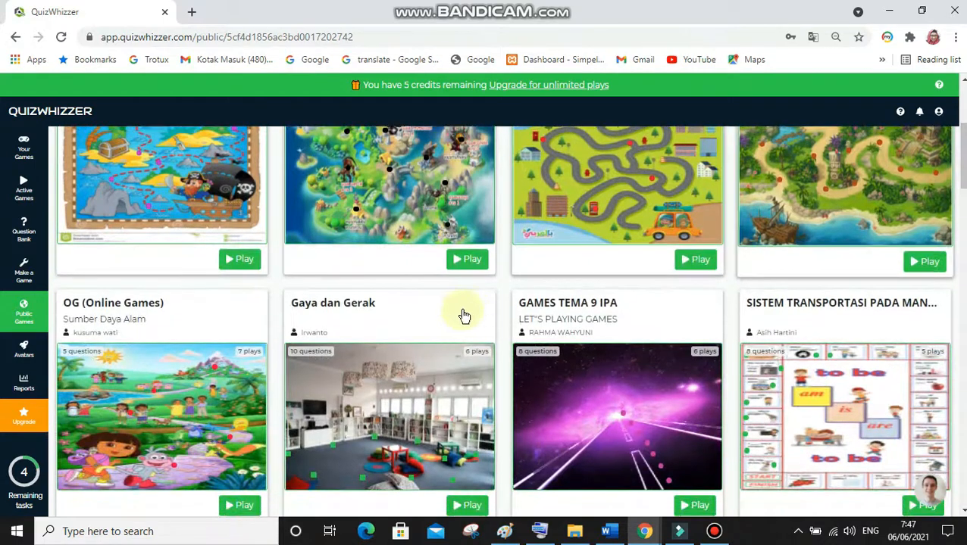
left_click(347, 303)
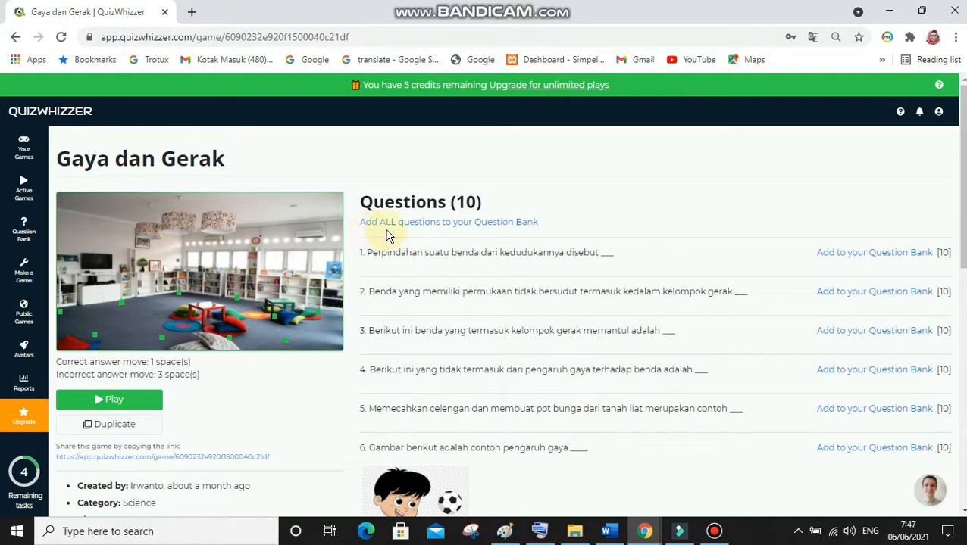
Step: Add all questions of this game to the Question Bank in a new folder named "gaya dan grak"
left_click(494, 222)
left_click(515, 219)
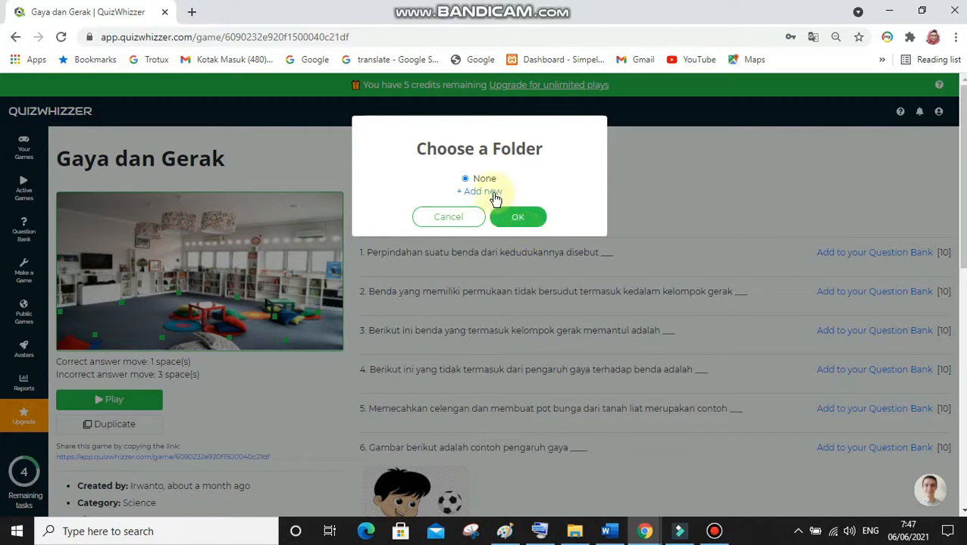
left_click(519, 226)
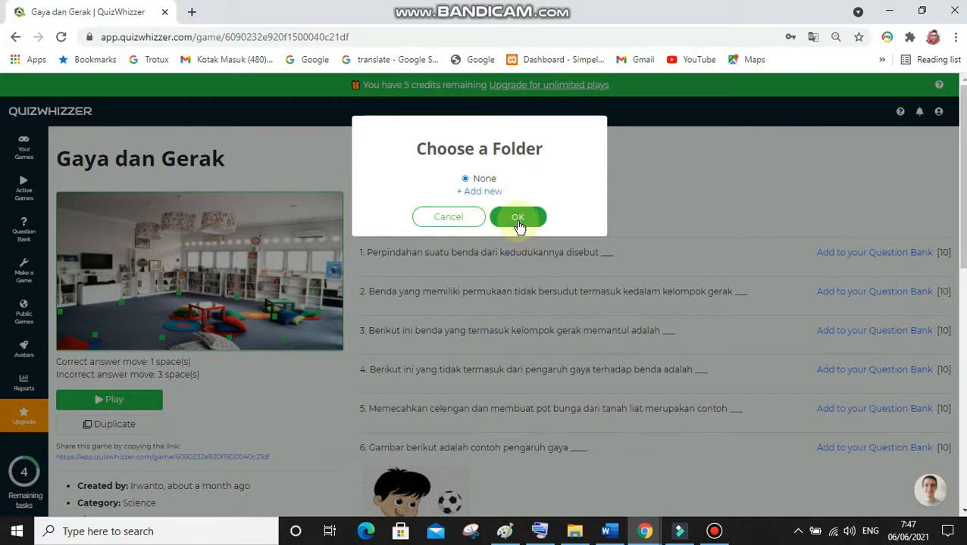
left_click(488, 192)
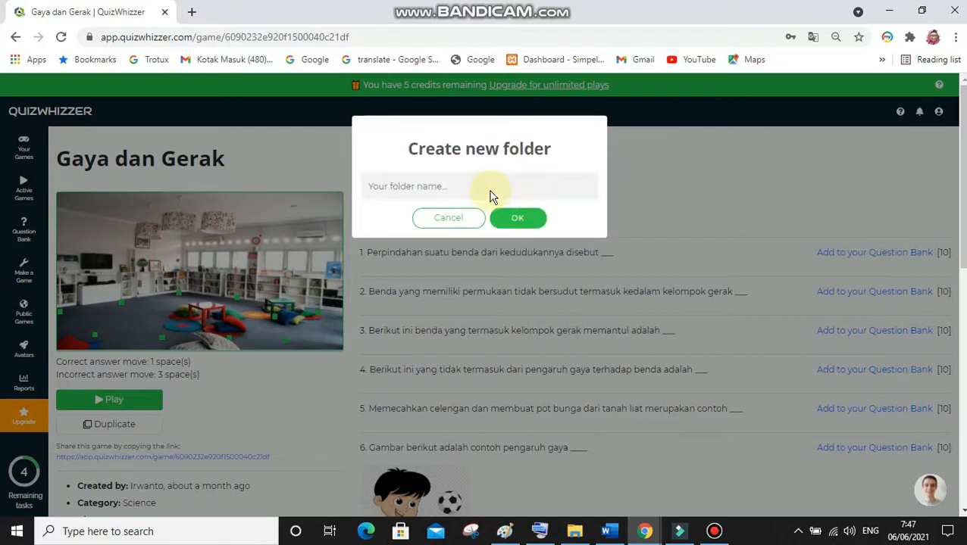
left_click(465, 186)
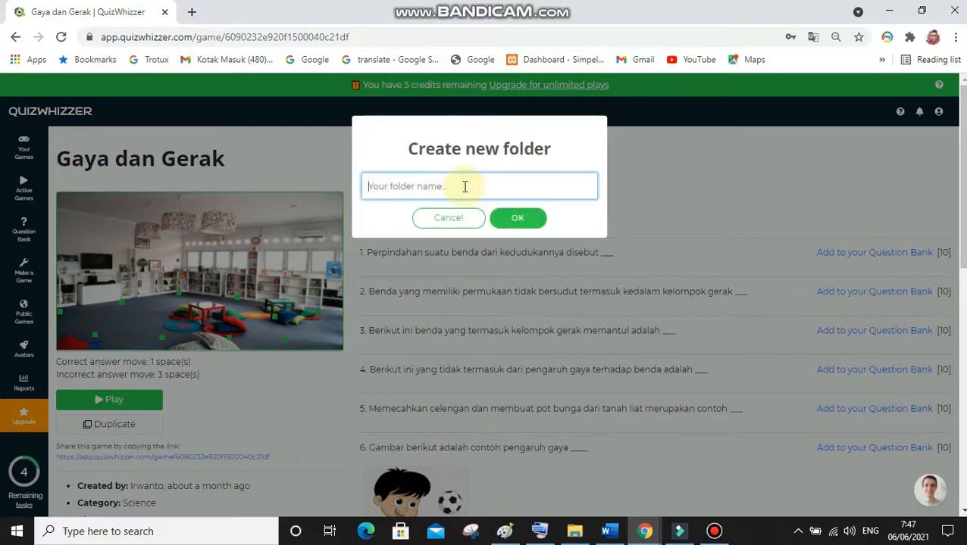
type("gaya dan grak")
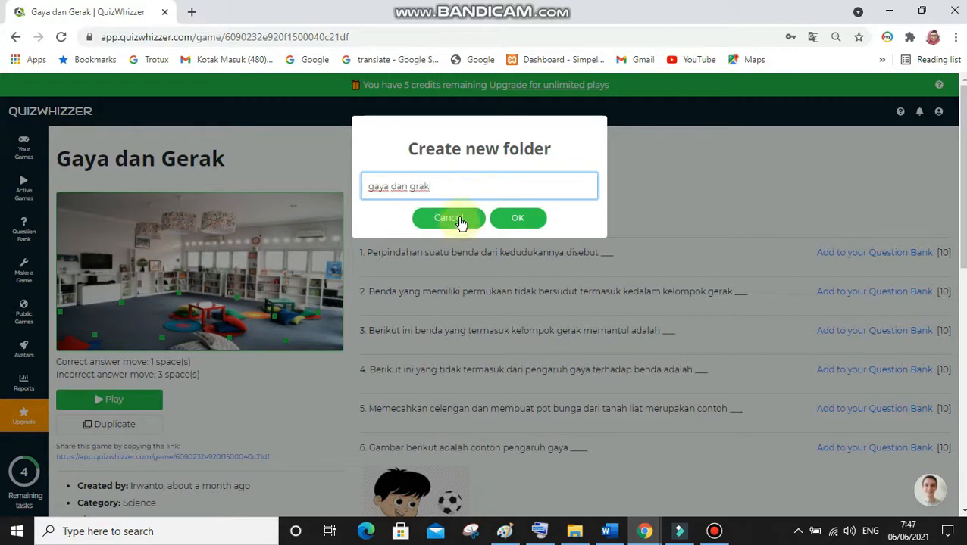
left_click(518, 219)
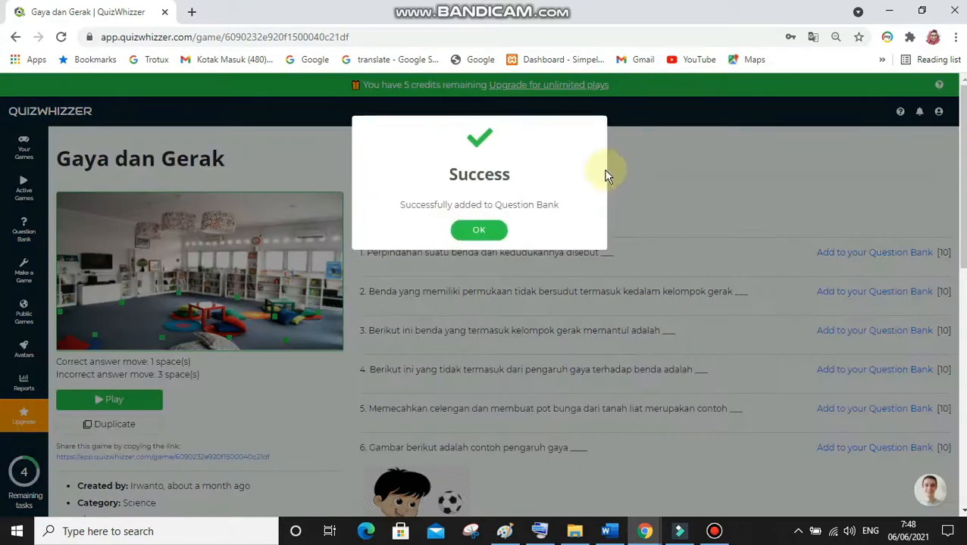
left_click(492, 233)
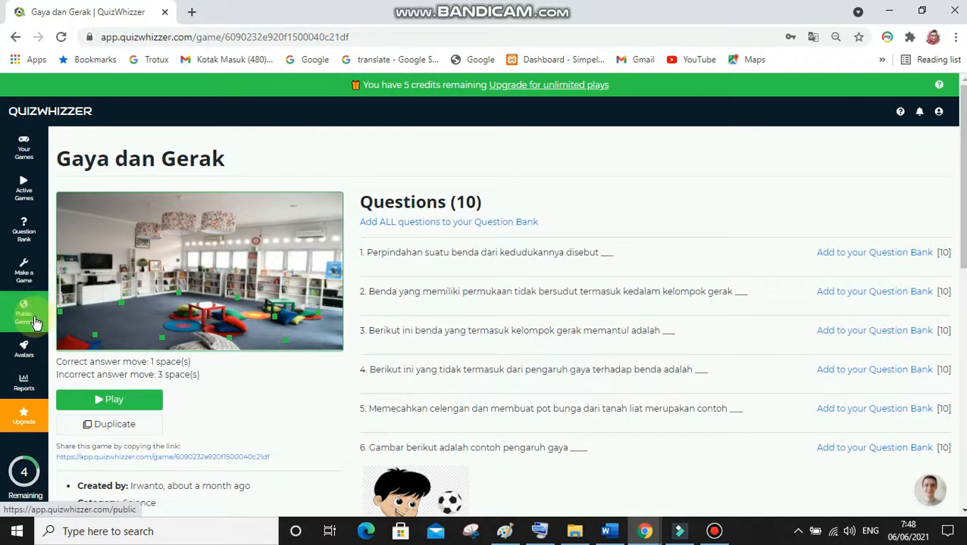
Step: Look over the Avatars page, the Reports page and the upgrade pricing offer
left_click(31, 348)
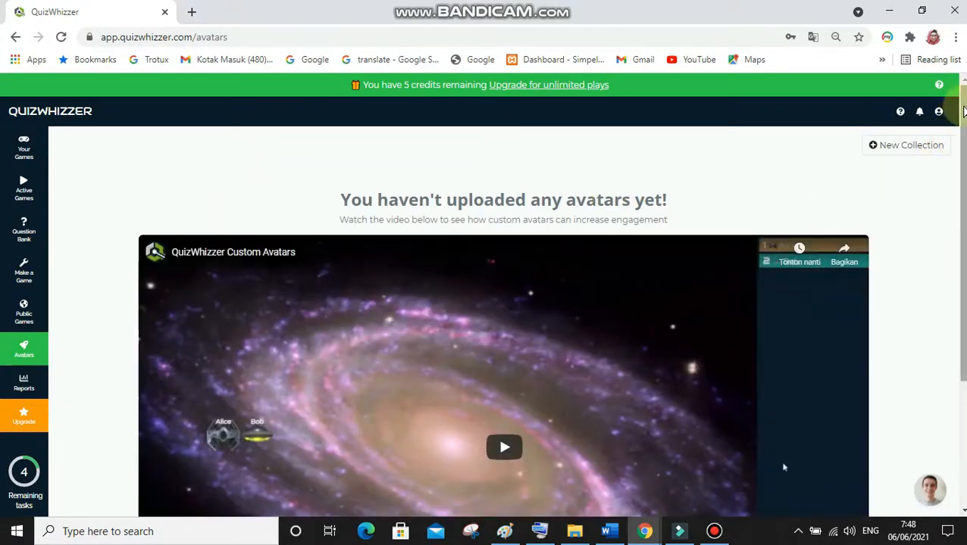
left_click_drag(963, 112, 963, 168)
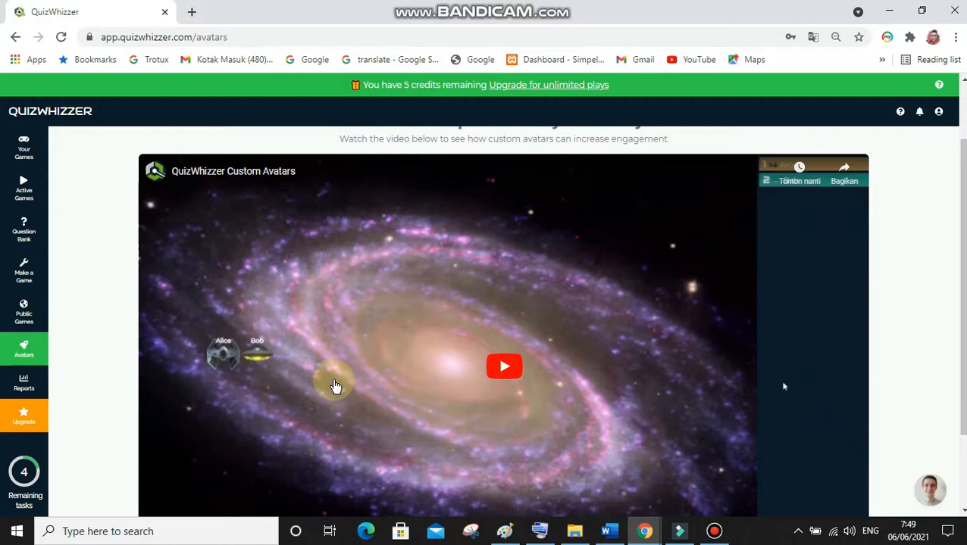
left_click(24, 382)
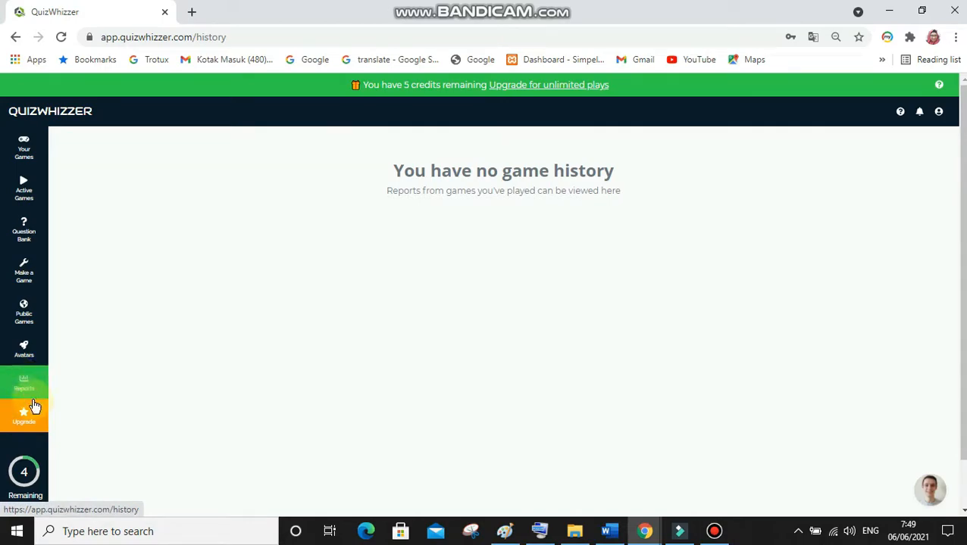
left_click(28, 424)
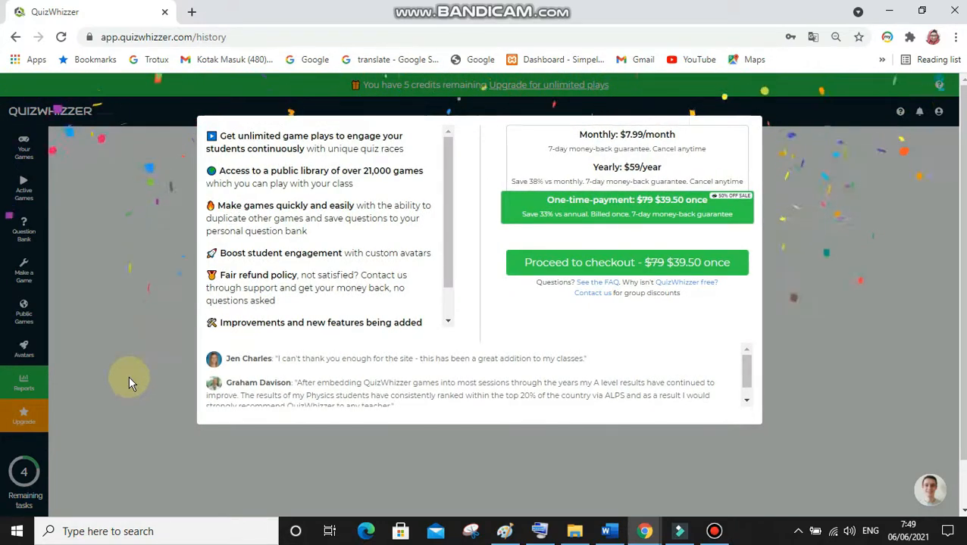
left_click(88, 467)
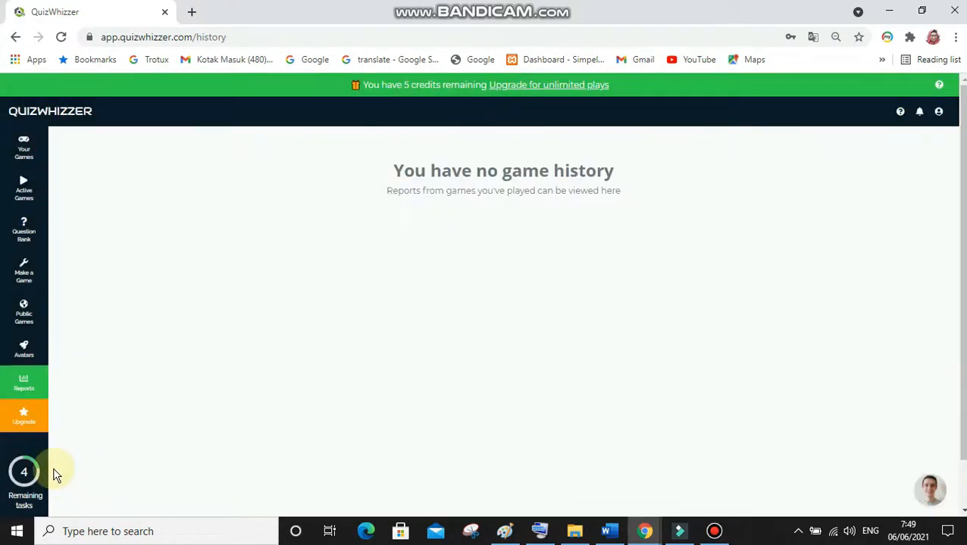
Step: Examine the list of remaining and completed tasks for the account
left_click(22, 476)
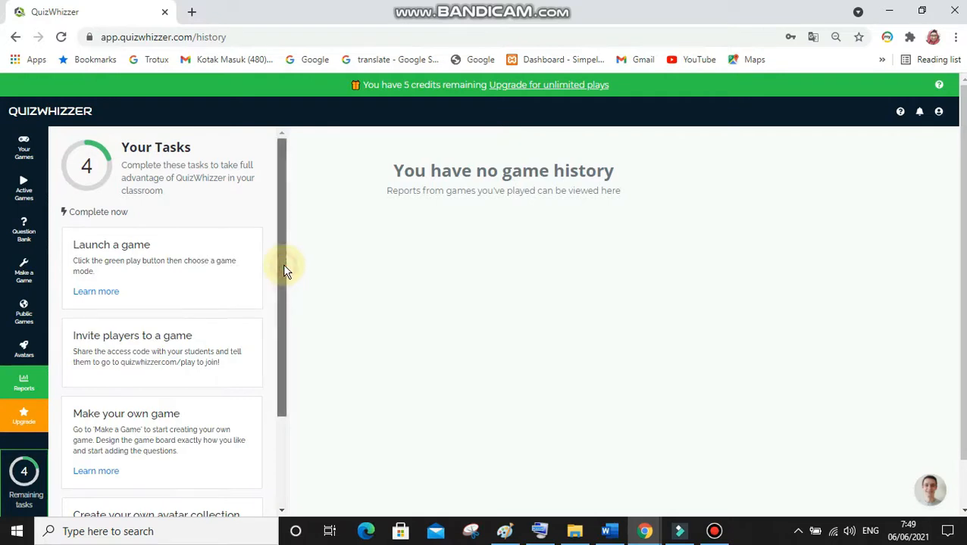
left_click_drag(284, 267, 285, 309)
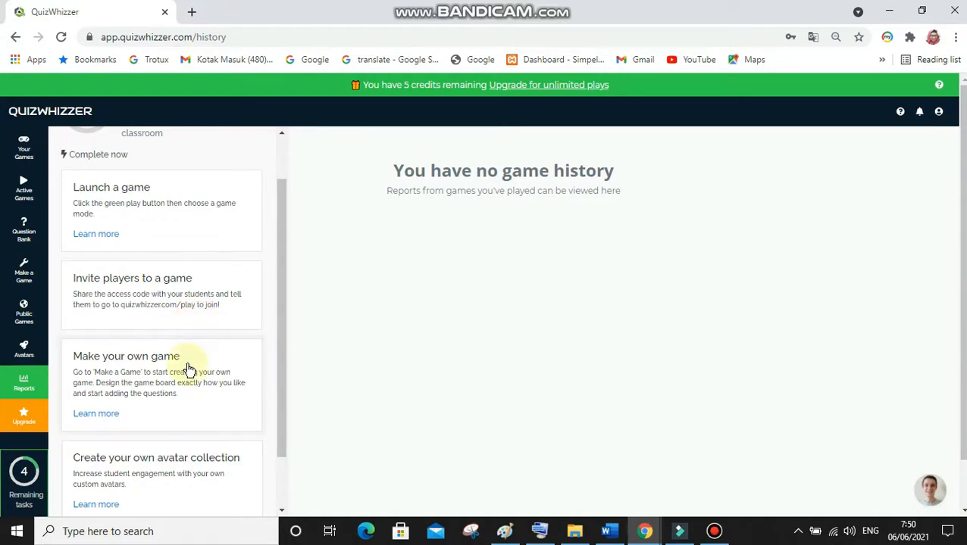
left_click_drag(287, 367, 286, 429)
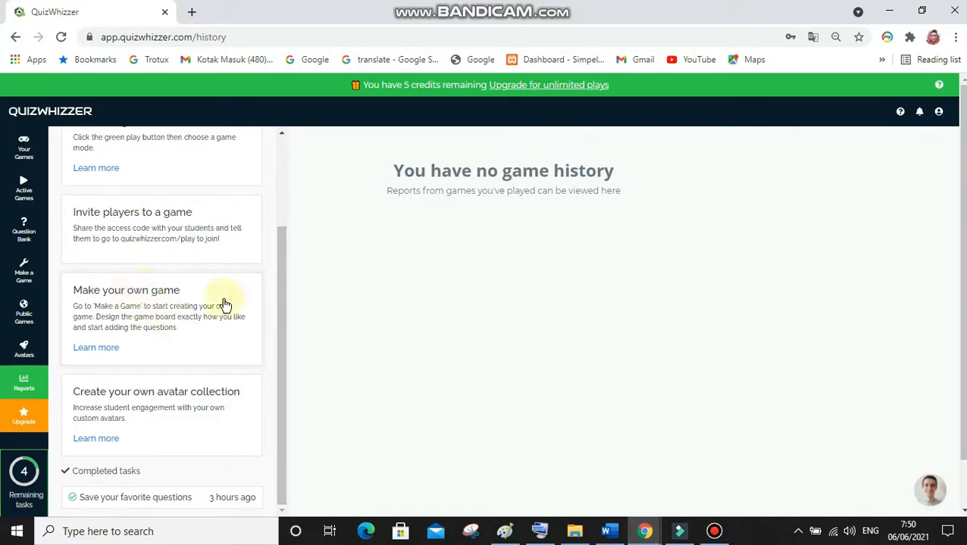
left_click(280, 383)
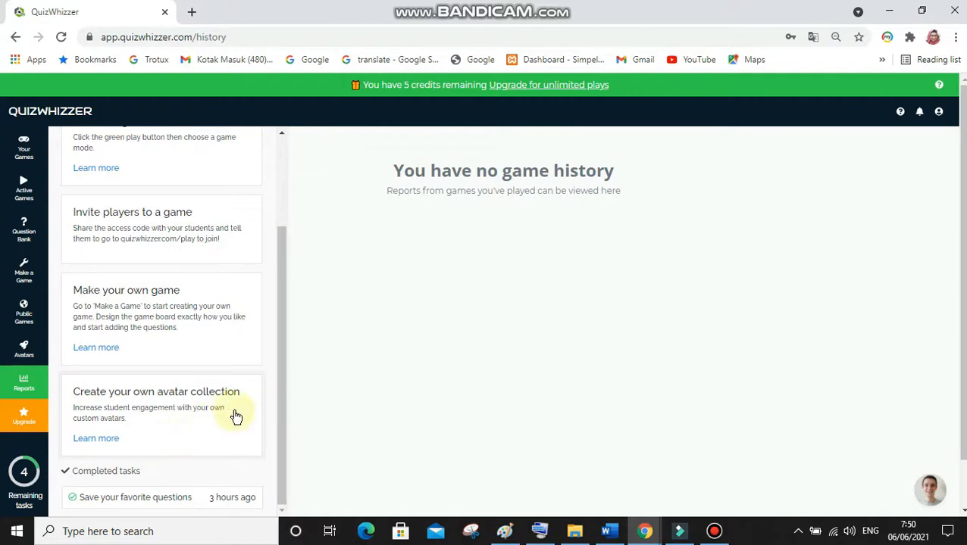
left_click(278, 442)
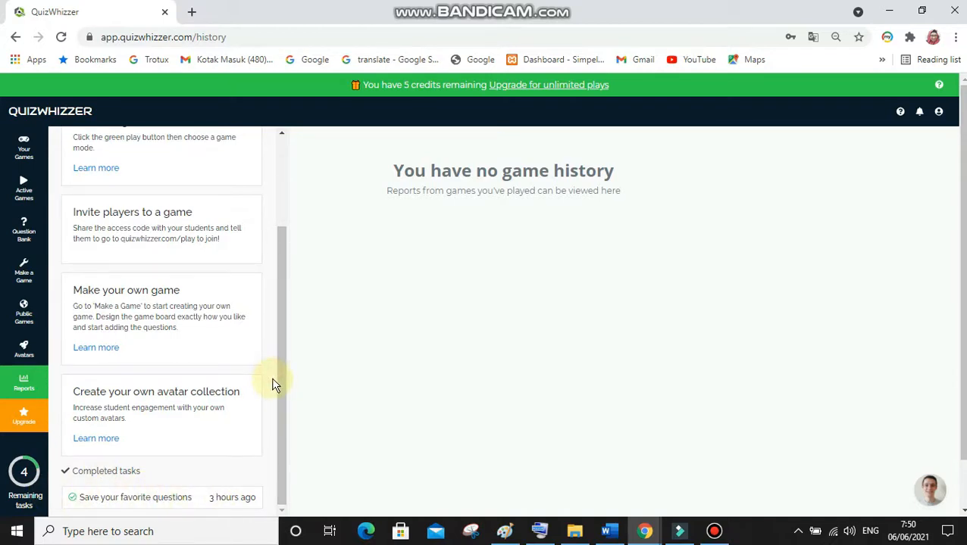
left_click_drag(281, 347, 252, 248)
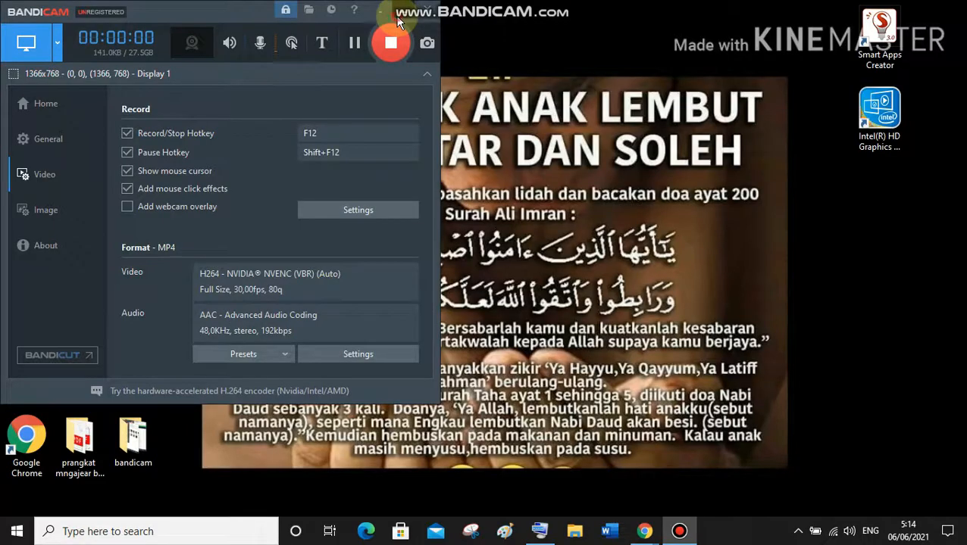
Step: Clear the recorder window from the desktop and open Paint with a blank canvas
left_click(397, 17)
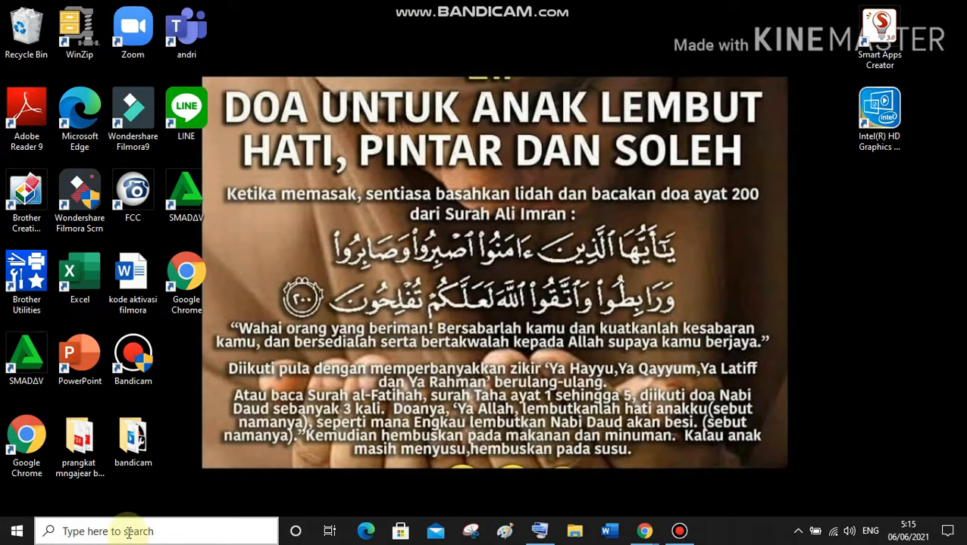
left_click(72, 531)
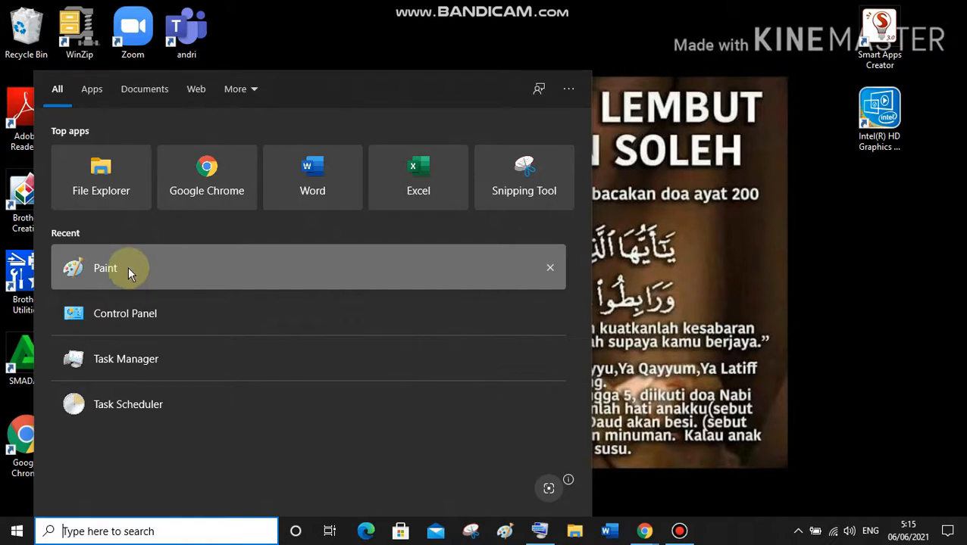
left_click(127, 268)
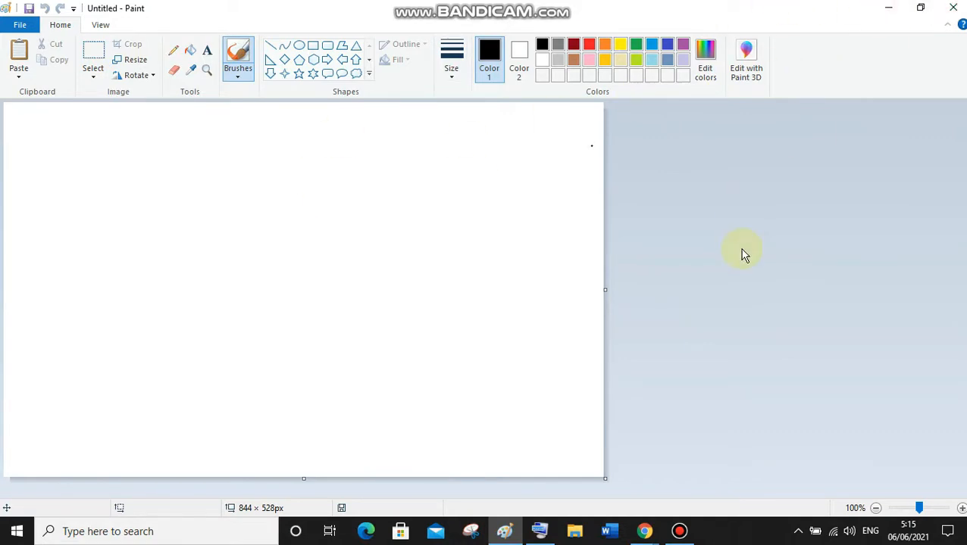
Step: Switch to Chrome and run a Google image search for "pertumbuhan tanaman" in a new tab
mouse_move(649, 534)
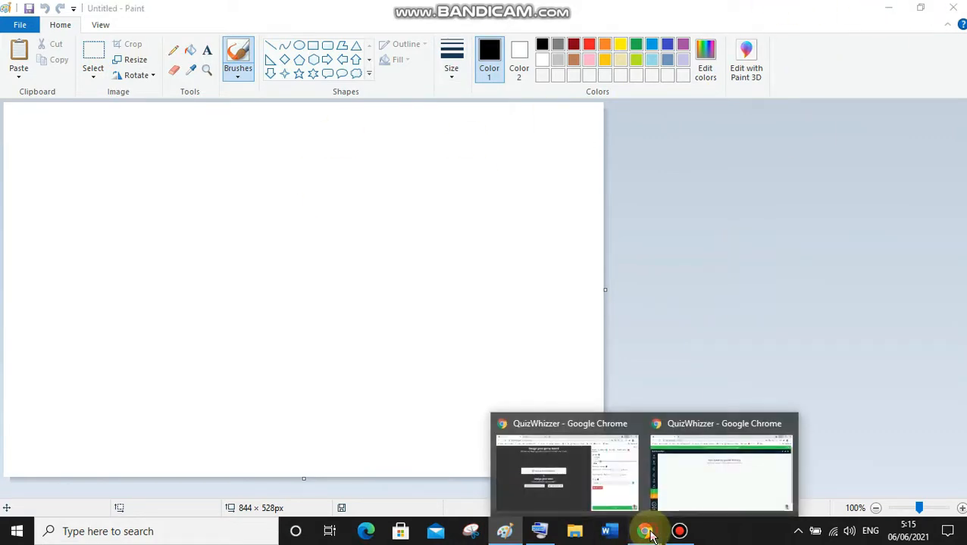
left_click(710, 474)
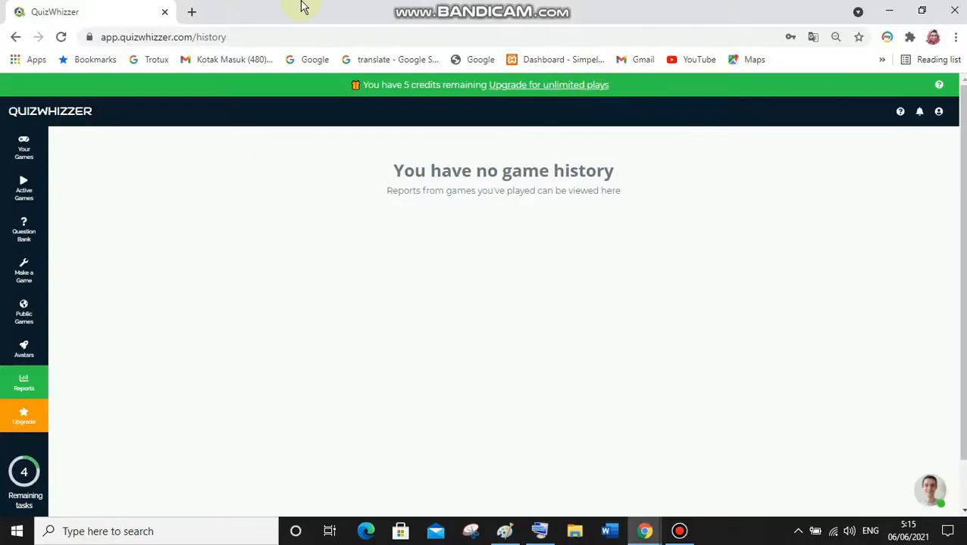
left_click(192, 15)
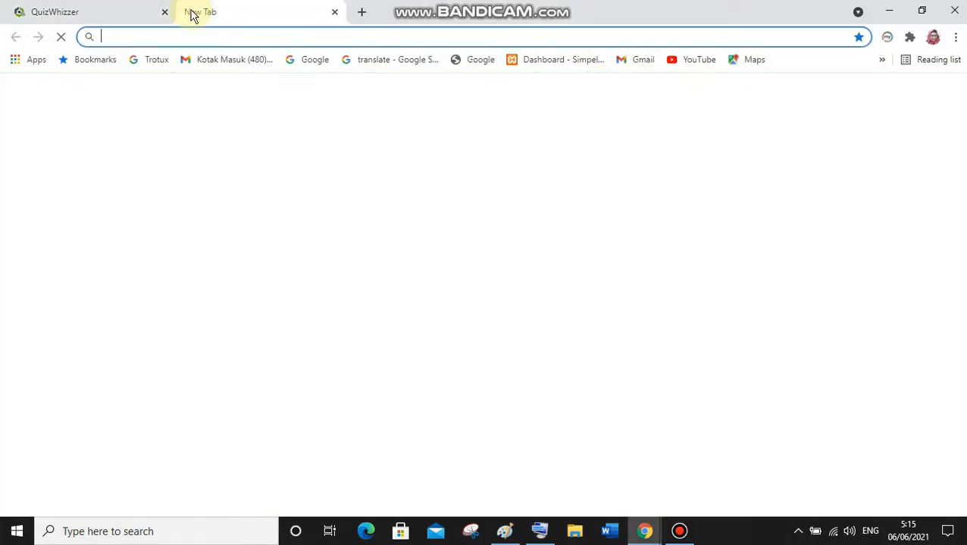
left_click(317, 61)
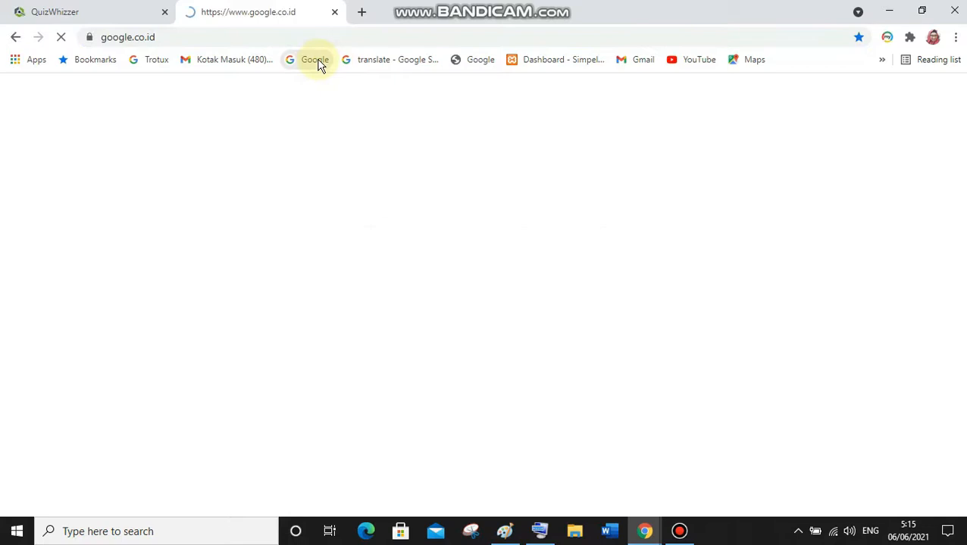
left_click(363, 220)
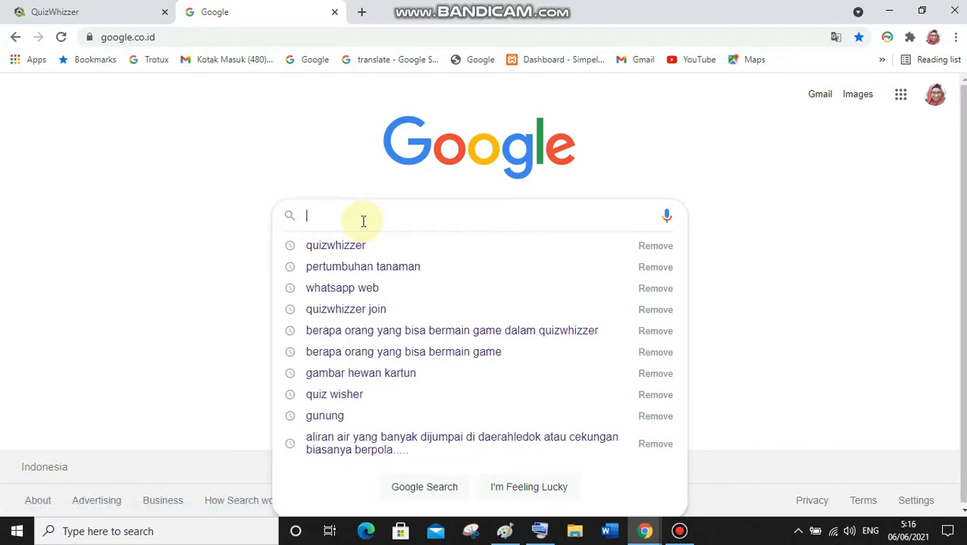
left_click(425, 259)
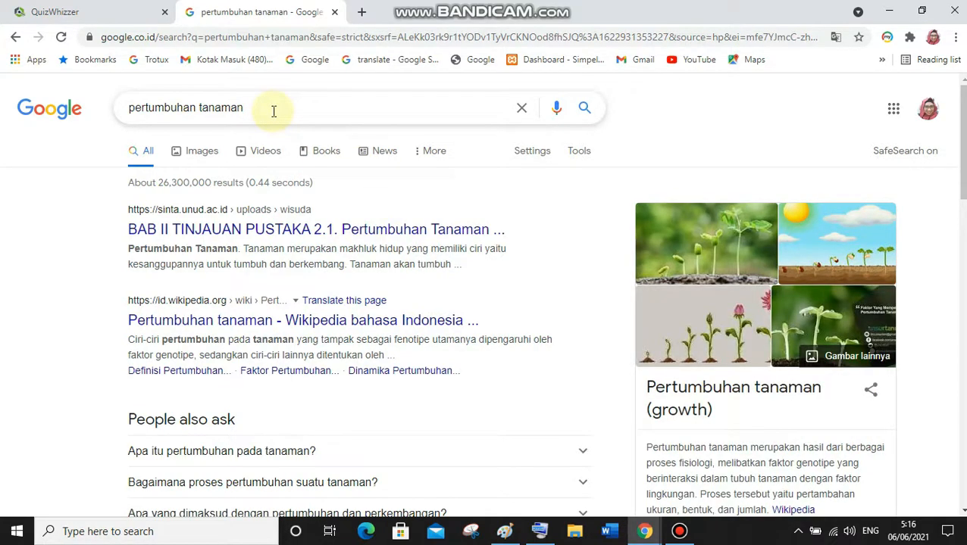
left_click(202, 153)
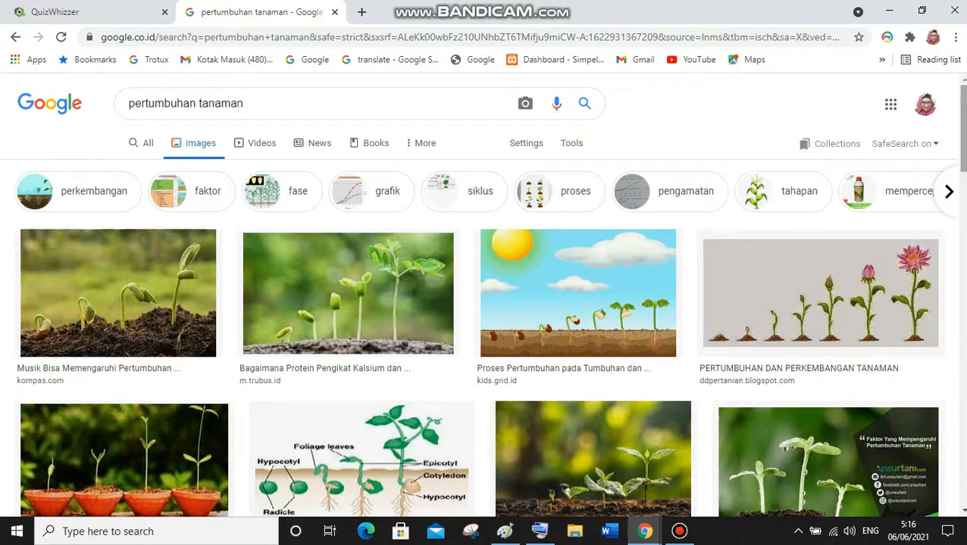
Step: Find the mudahbiologi.blogspot.com drawing of five plant growth stages ending in a red flower and copy the image
scroll(483, 303, "down", 5)
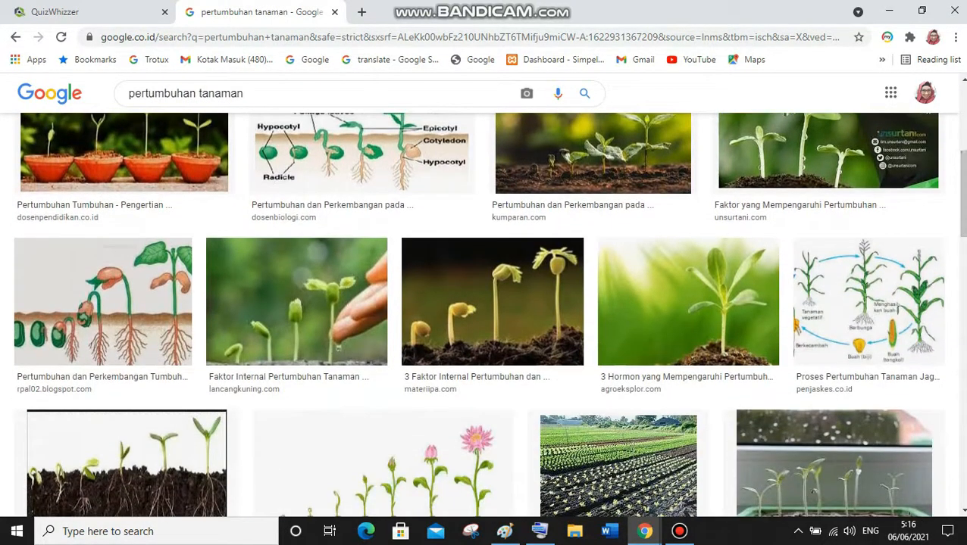
scroll(483, 315, "down", 3)
scroll(483, 314, "down", 10)
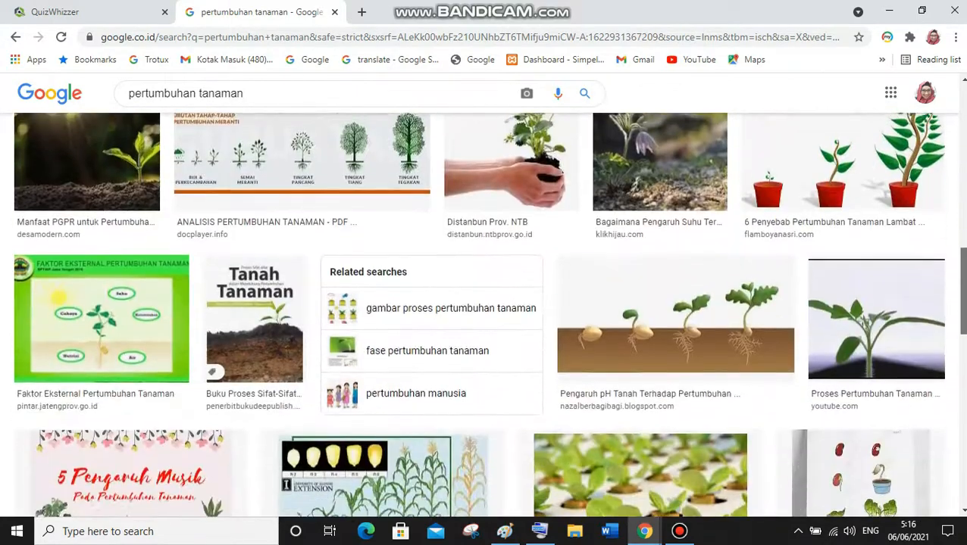
scroll(788, 379, "down", 3)
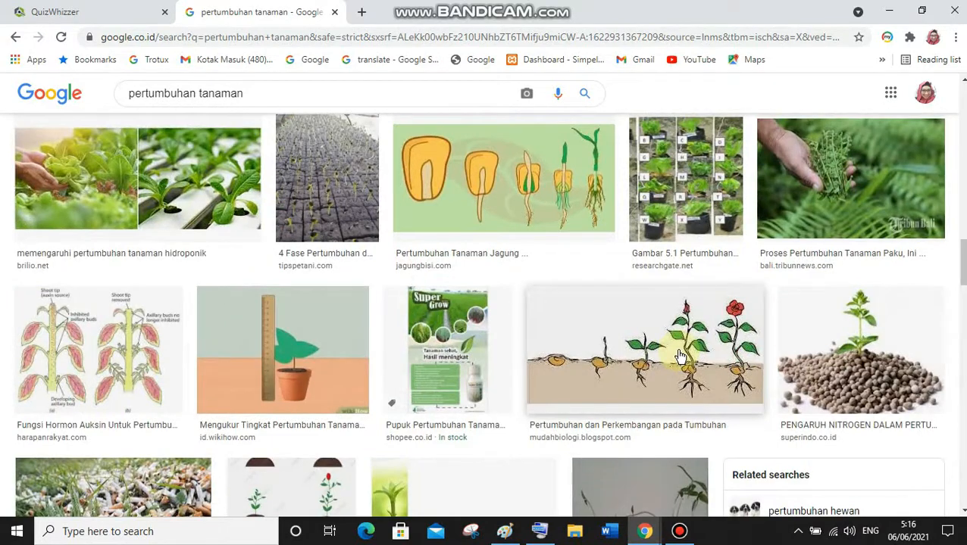
left_click(680, 356)
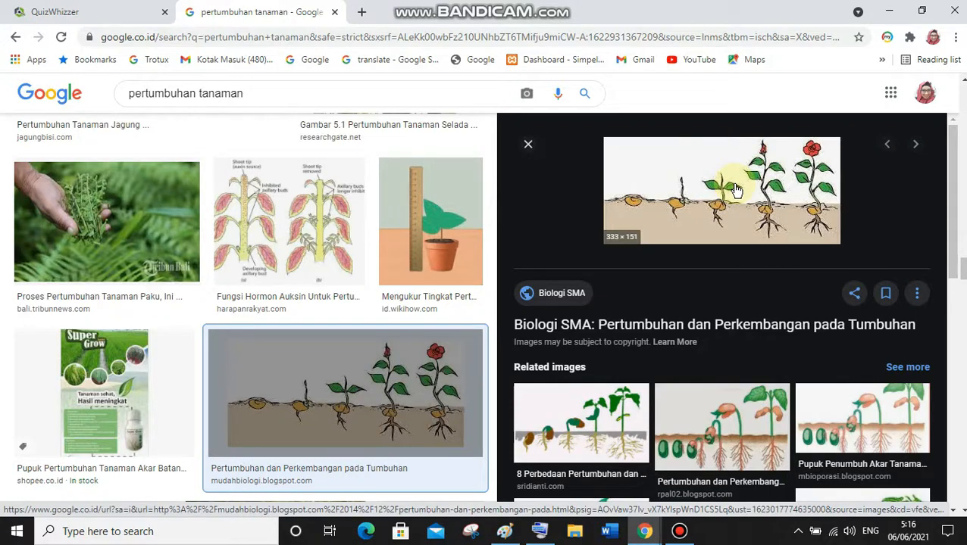
right_click(735, 190)
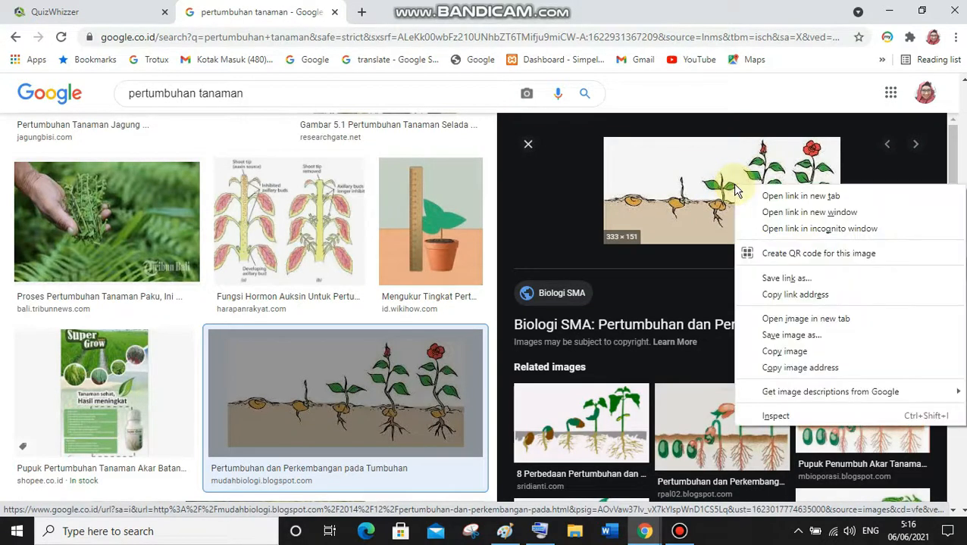
left_click(826, 351)
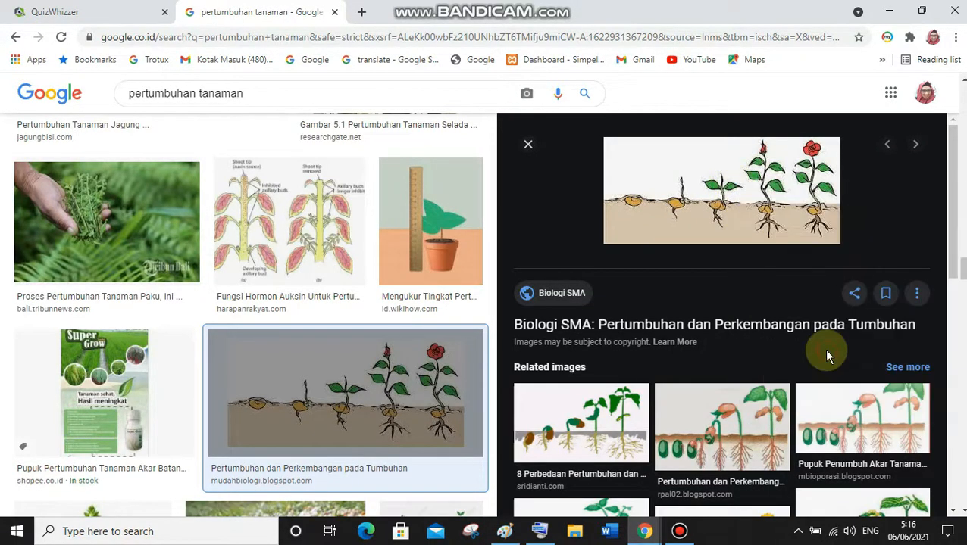
Step: Switch to Paint, paste the plant growth picture and move it toward the middle of the canvas
left_click(504, 533)
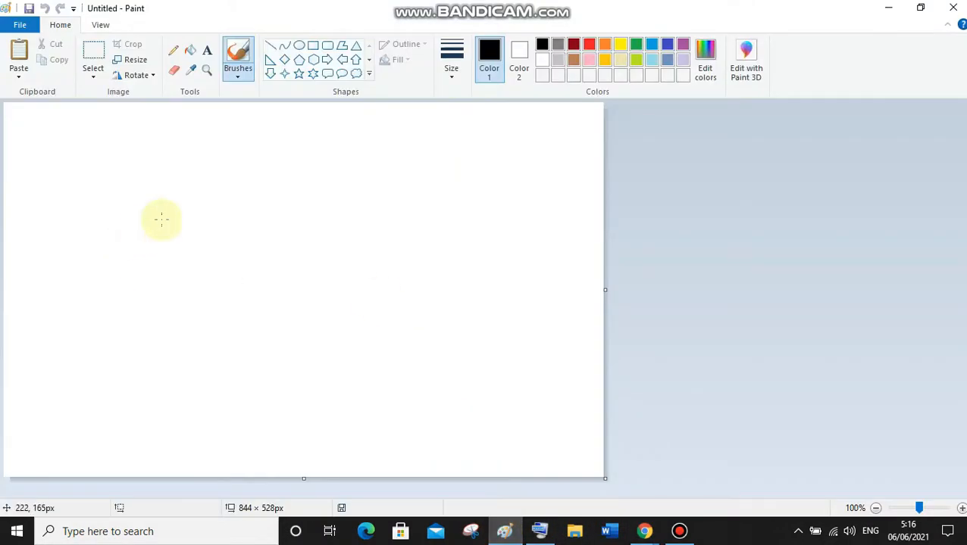
left_click(19, 52)
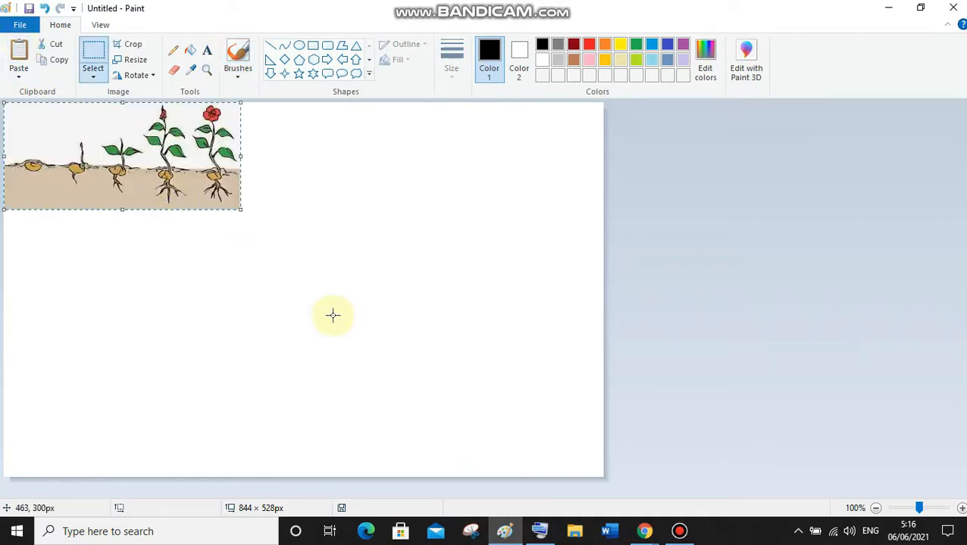
left_click(133, 175)
left_click_drag(133, 175, 260, 253)
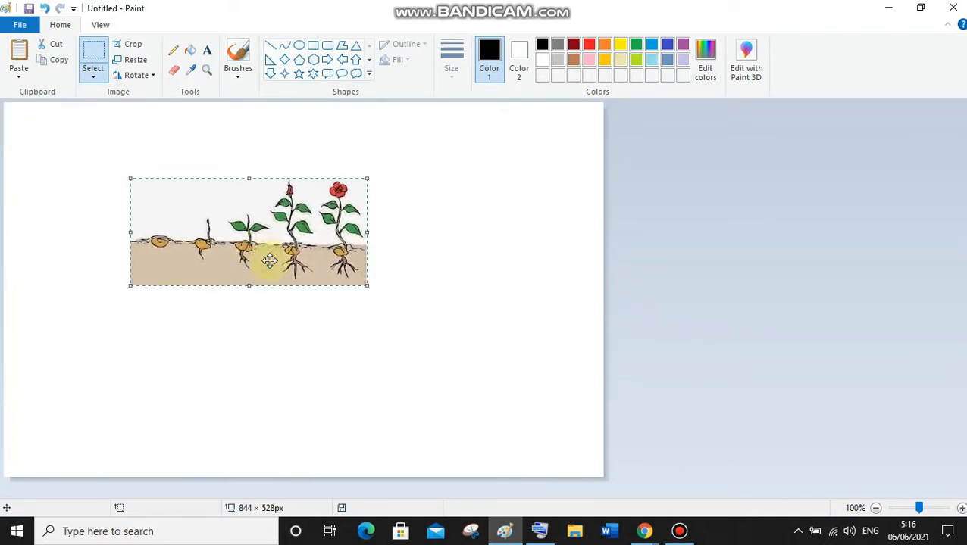
Step: Enlarge the plant growth picture to about 711 × 417 px, leaving blank space above it for a title, and deselect it
left_click_drag(367, 291, 548, 413)
left_click_drag(390, 329, 355, 321)
left_click_drag(514, 403, 557, 437)
left_click_drag(282, 298, 257, 294)
left_click_drag(528, 433, 575, 459)
left_click_drag(259, 280, 234, 265)
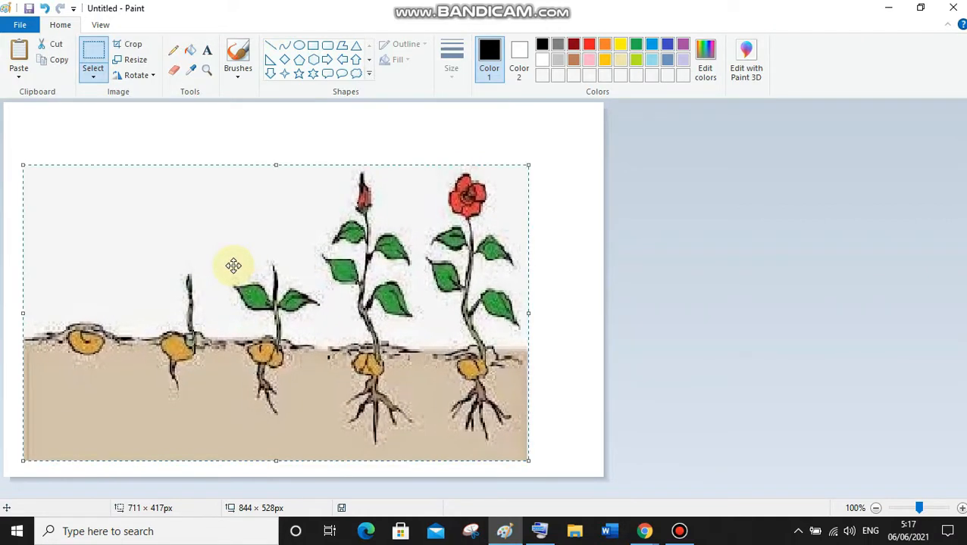
left_click(570, 290)
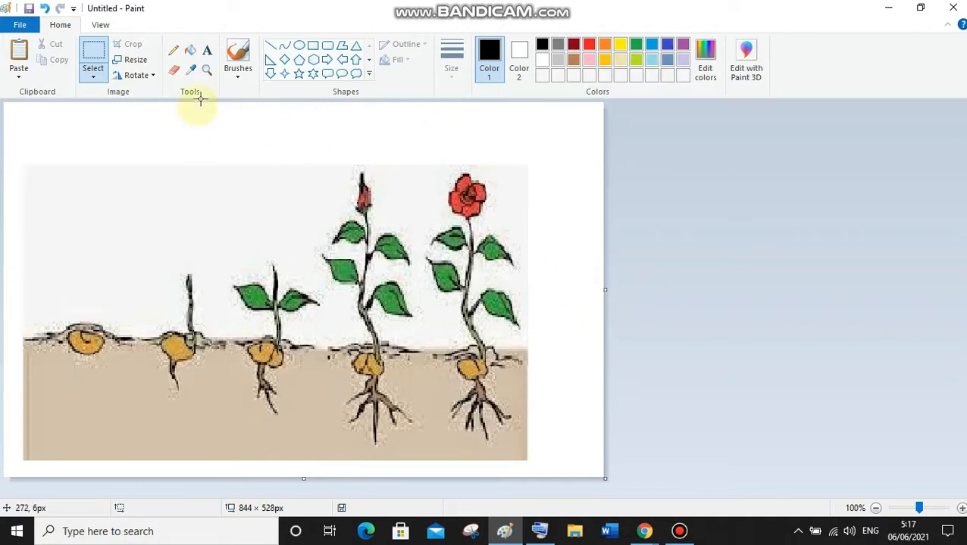
Step: Add the title text "Pertumbuhan dan Perkembangan" above the plant growth picture and put the on-screen keyboard away
left_click(208, 50)
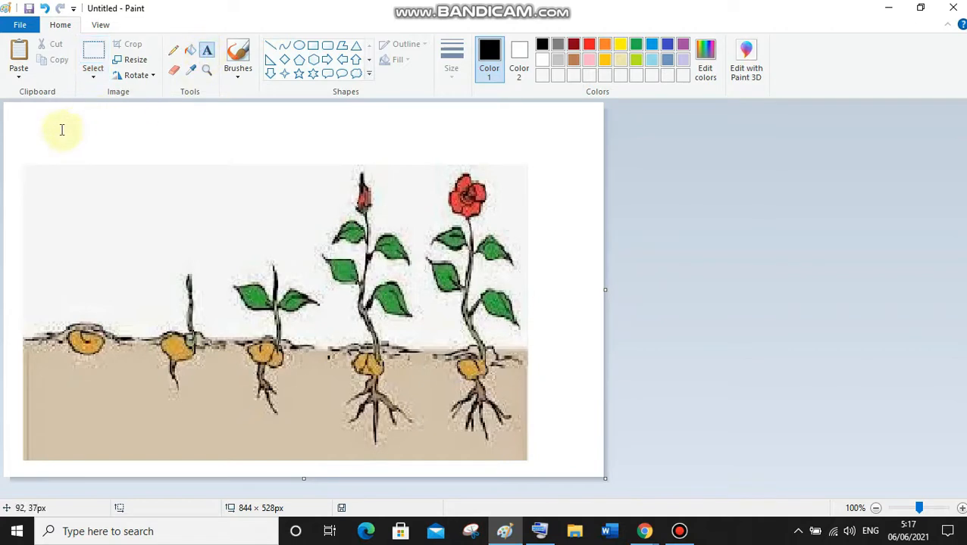
left_click(38, 134)
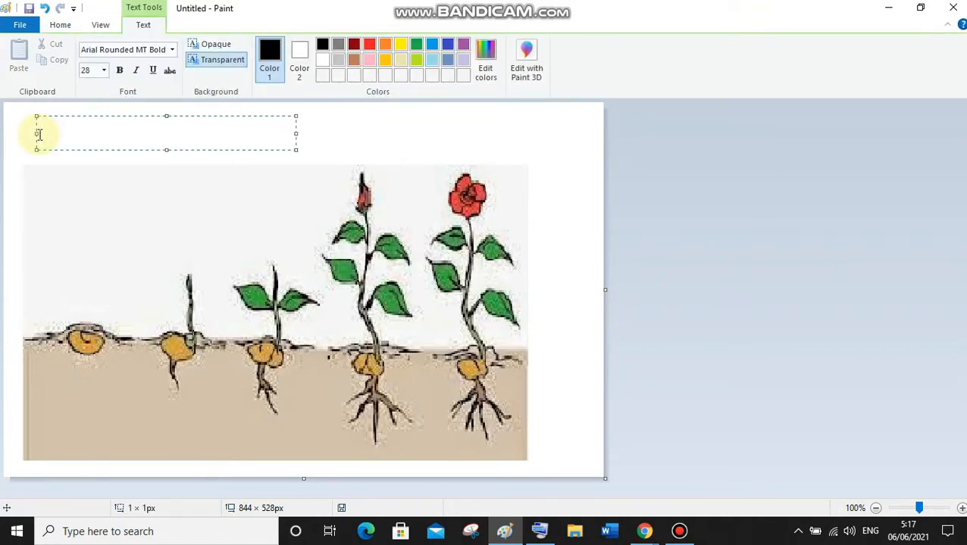
type("p")
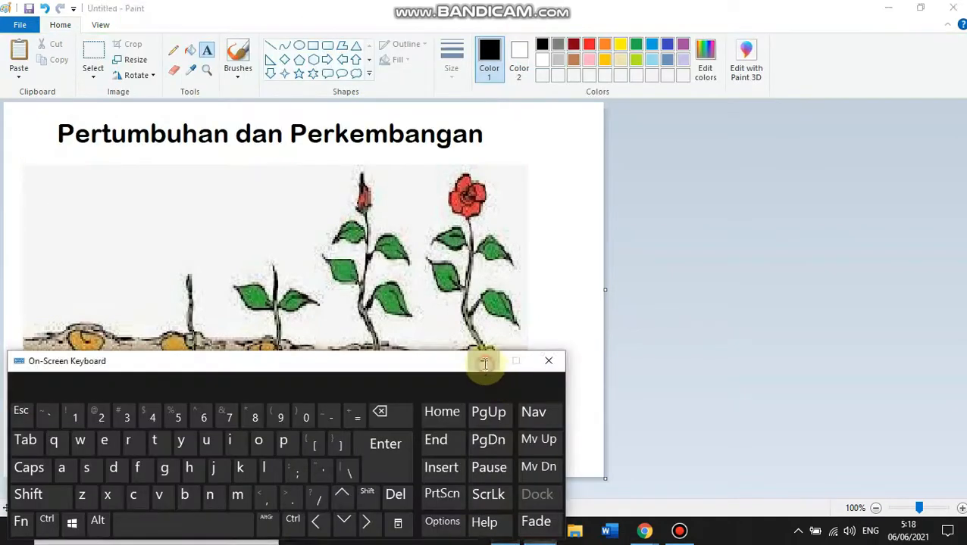
left_click(485, 364)
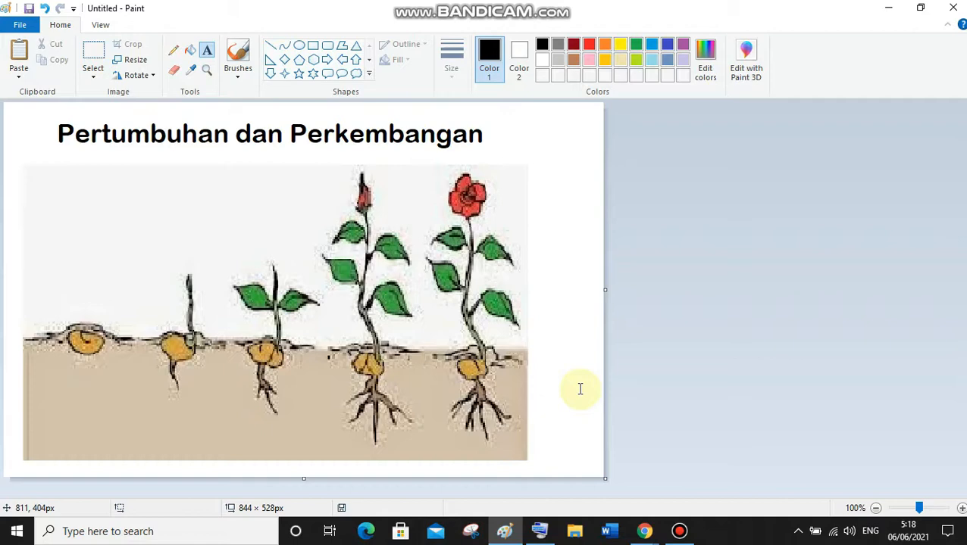
Step: Switch back to Chrome and replace the image search with "gambar lucu kartun anime"
left_click(644, 533)
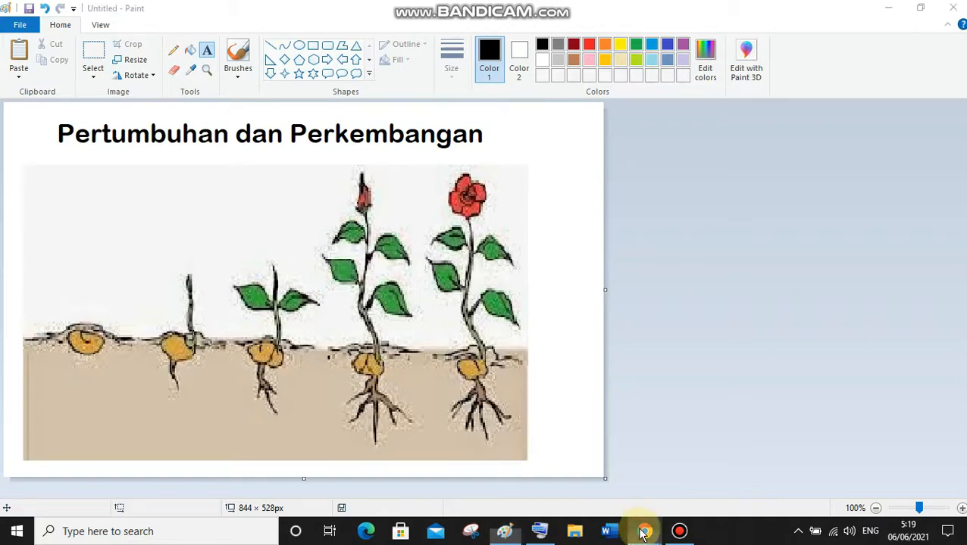
left_click(678, 481)
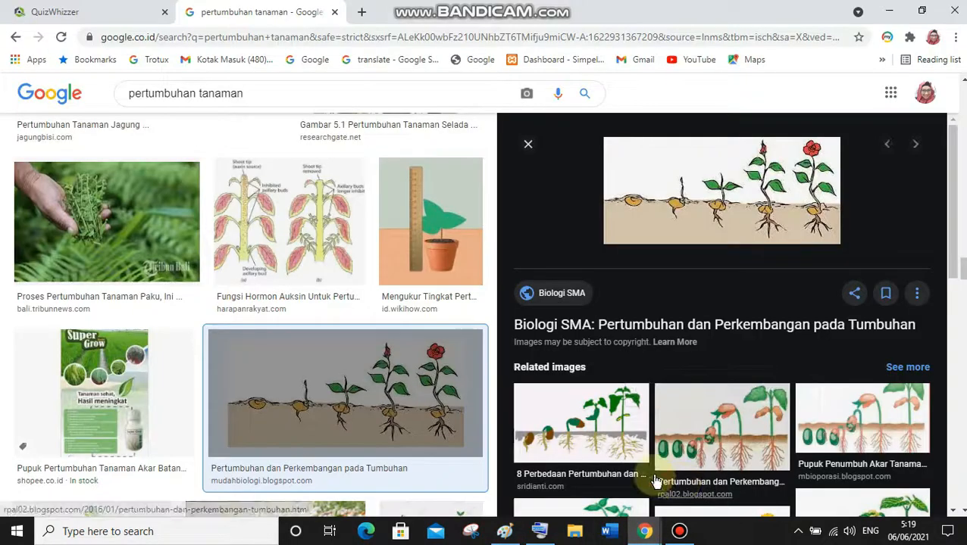
left_click(286, 104)
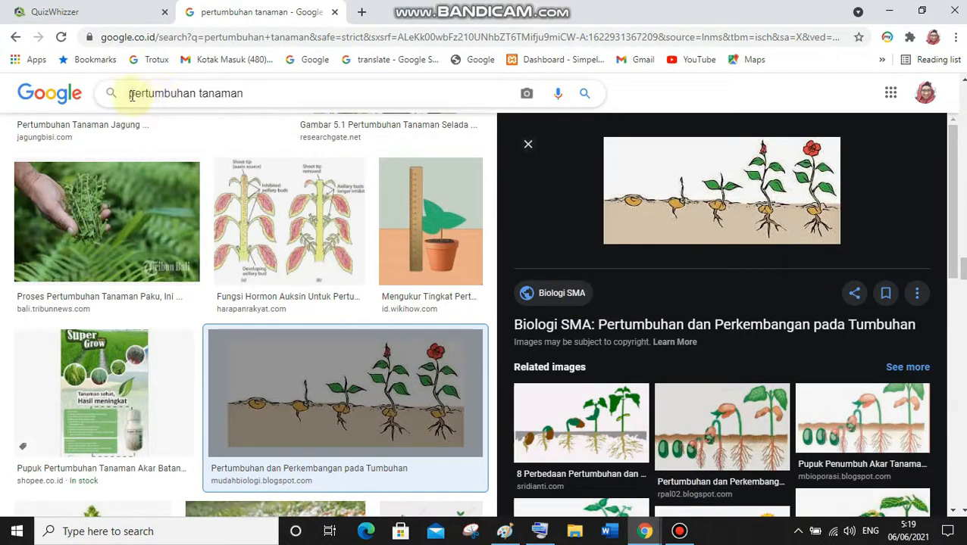
left_click_drag(271, 96, 126, 99)
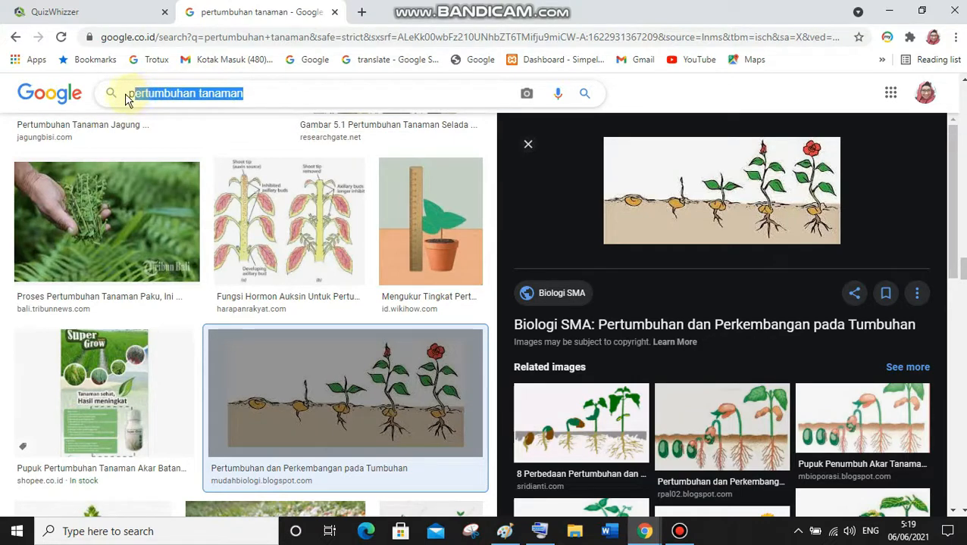
key("BackSpace")
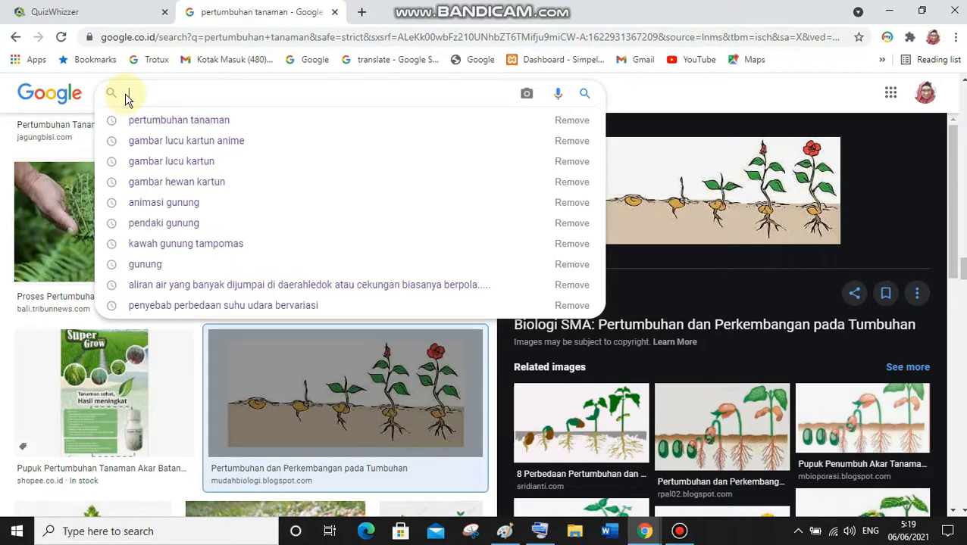
left_click(218, 141)
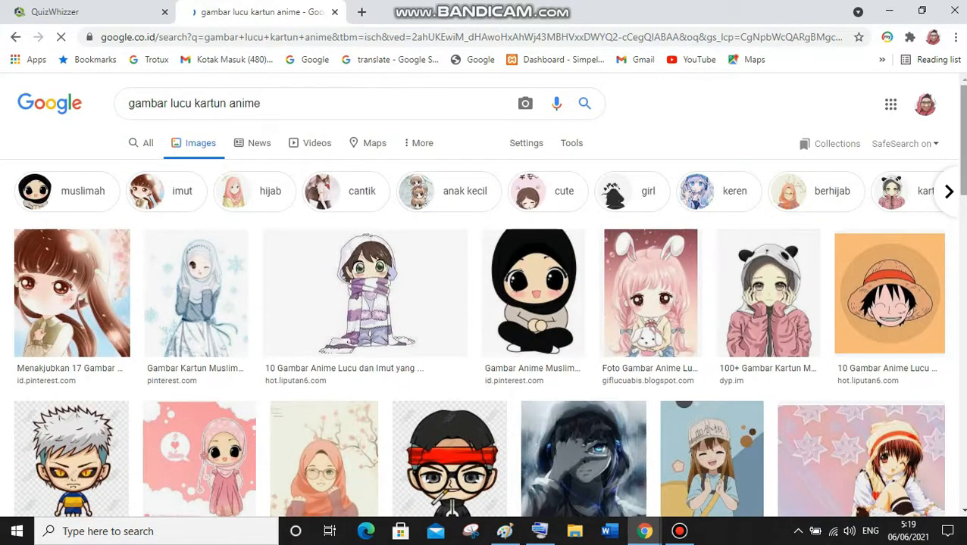
Step: Copy the Little_Luffy cartoon picture from the image results and paste it onto the canvas in Paint
scroll(274, 403, "down", 10)
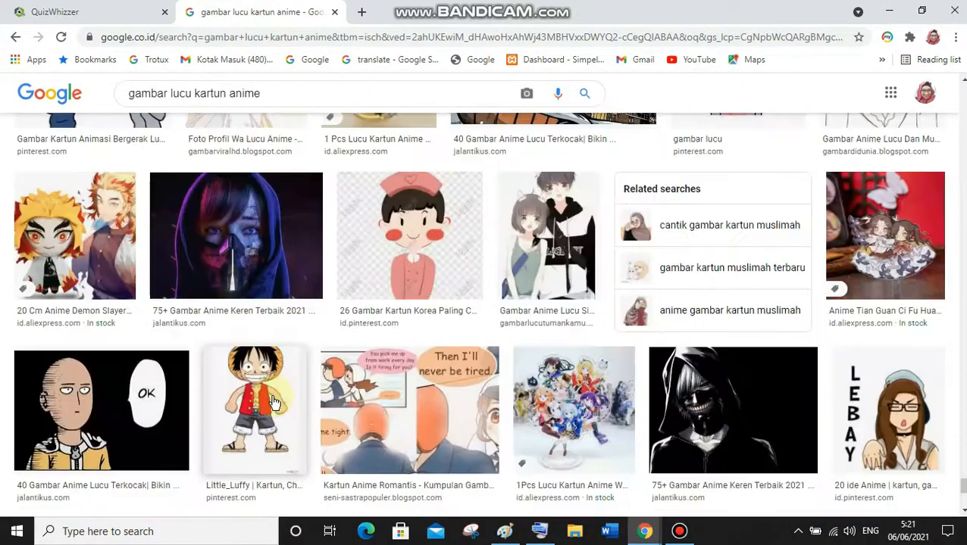
left_click(274, 403)
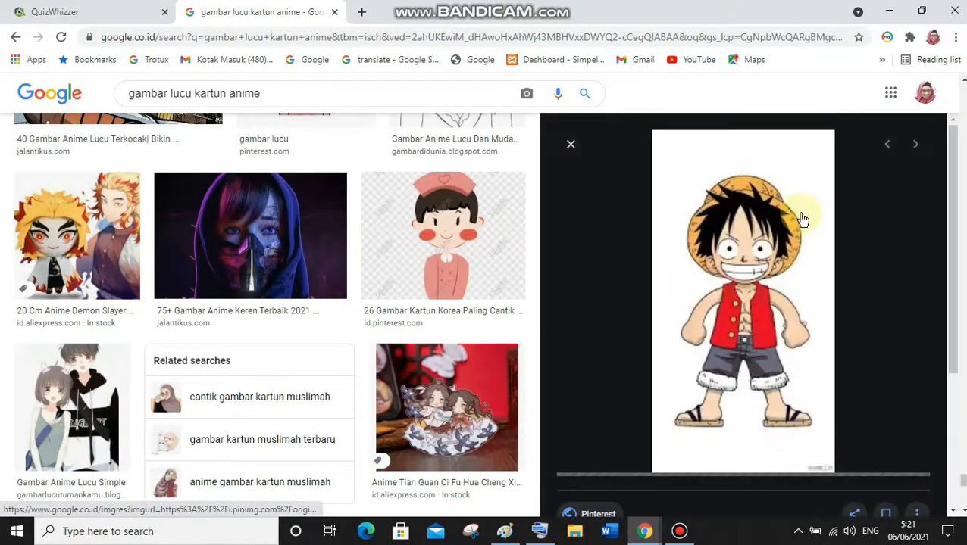
right_click(721, 275)
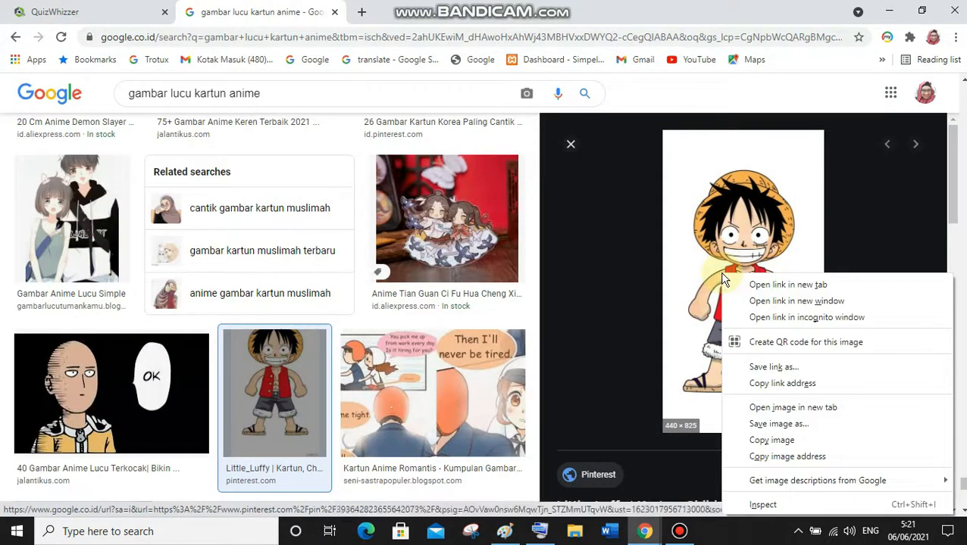
left_click(773, 440)
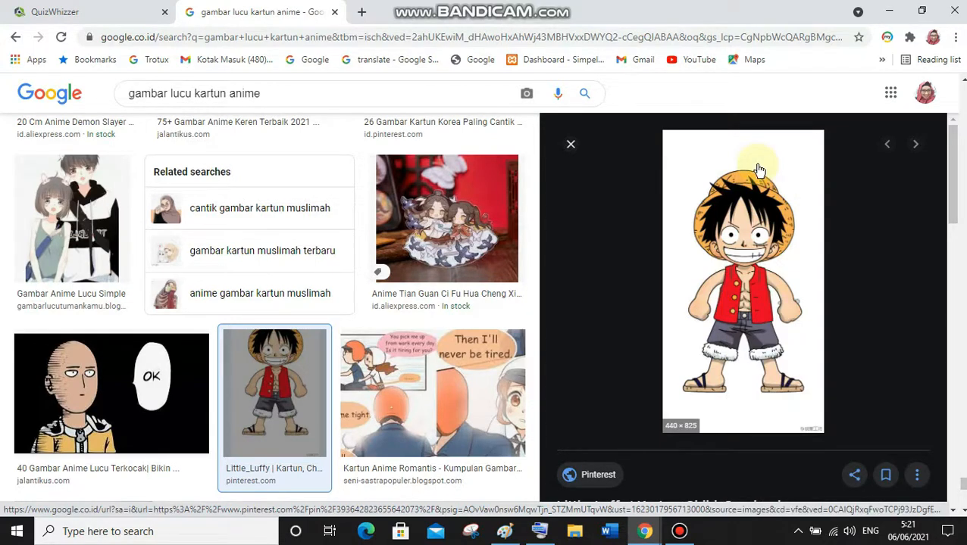
right_click(741, 274)
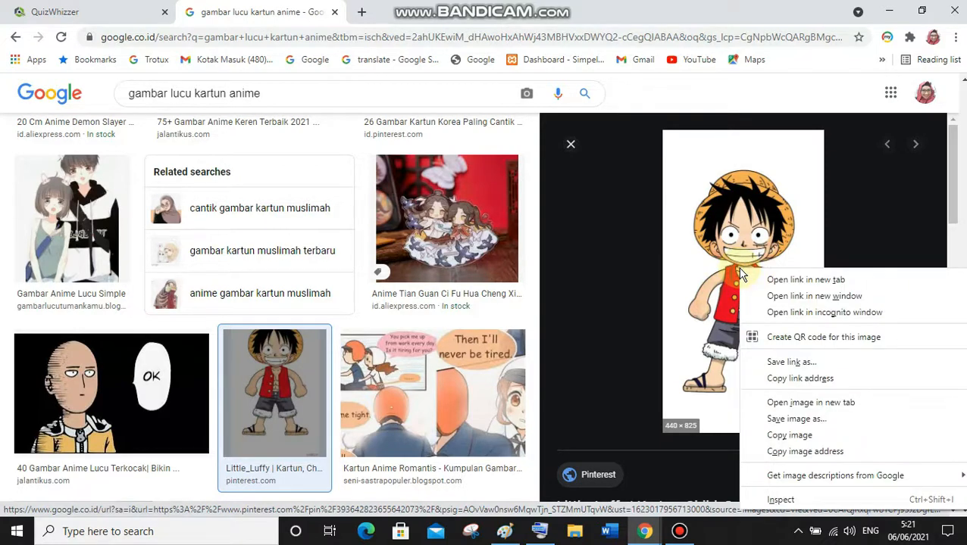
left_click(816, 438)
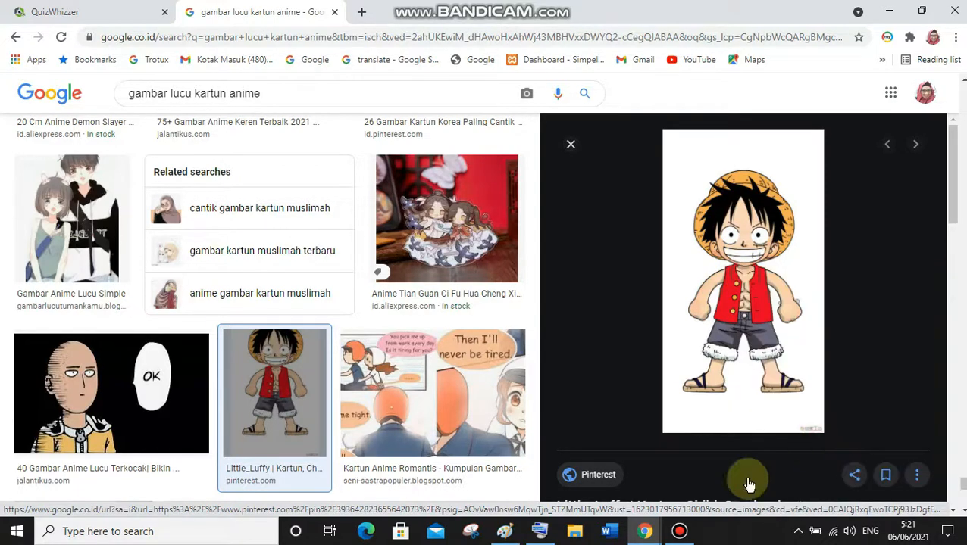
left_click(504, 532)
left_click(16, 57)
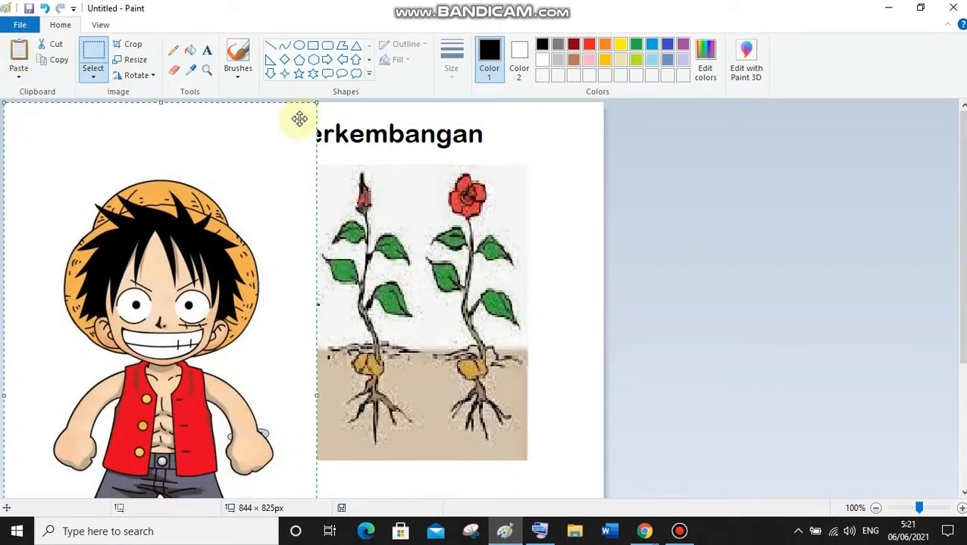
Step: Shrink the pasted Luffy cartoon to 160 × 301 px and place it with a transparent background above the first seed
left_click_drag(316, 106, 249, 144)
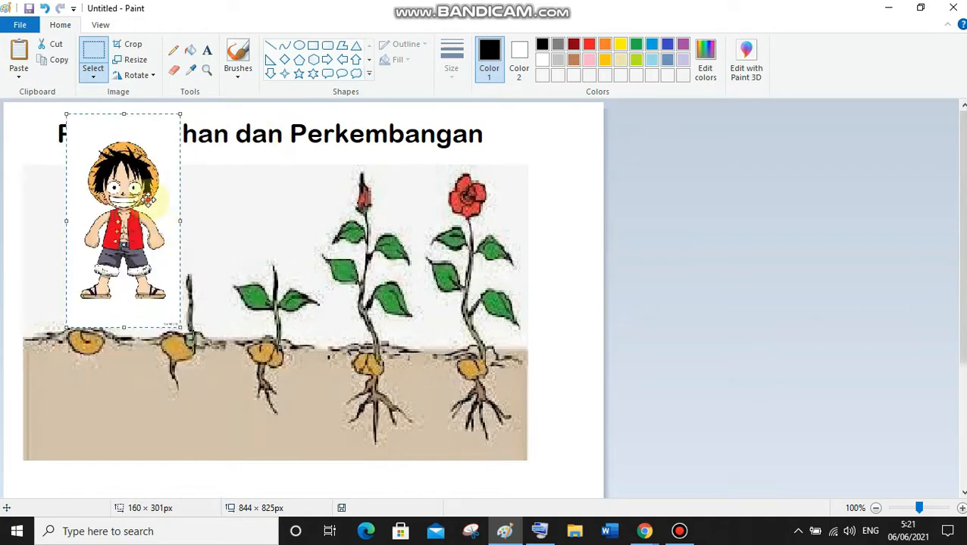
left_click_drag(149, 198, 135, 219)
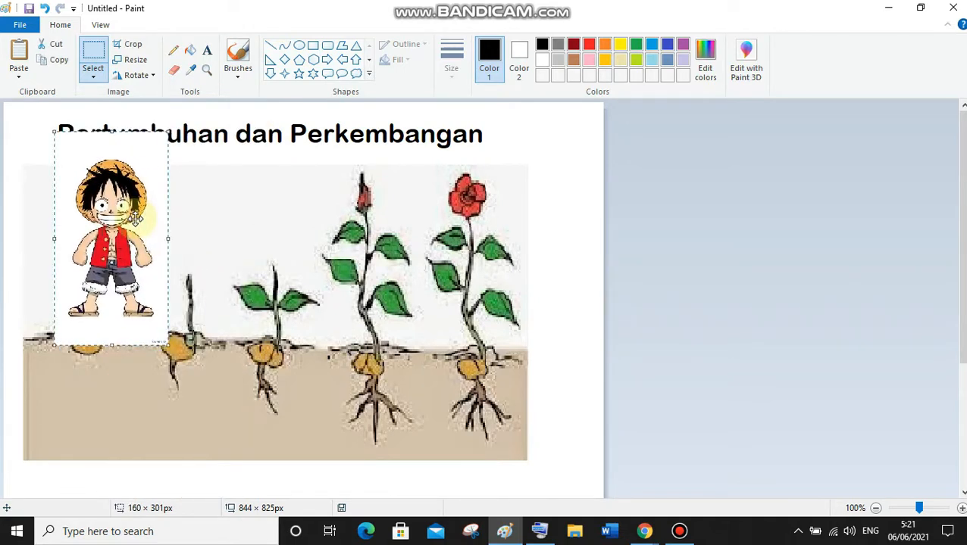
left_click(92, 78)
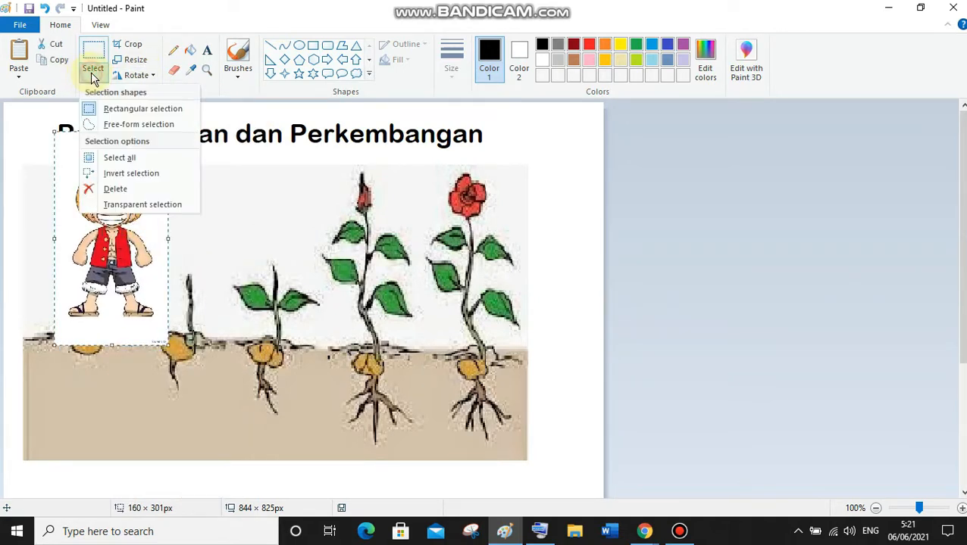
left_click(149, 206)
left_click_drag(135, 237, 110, 240)
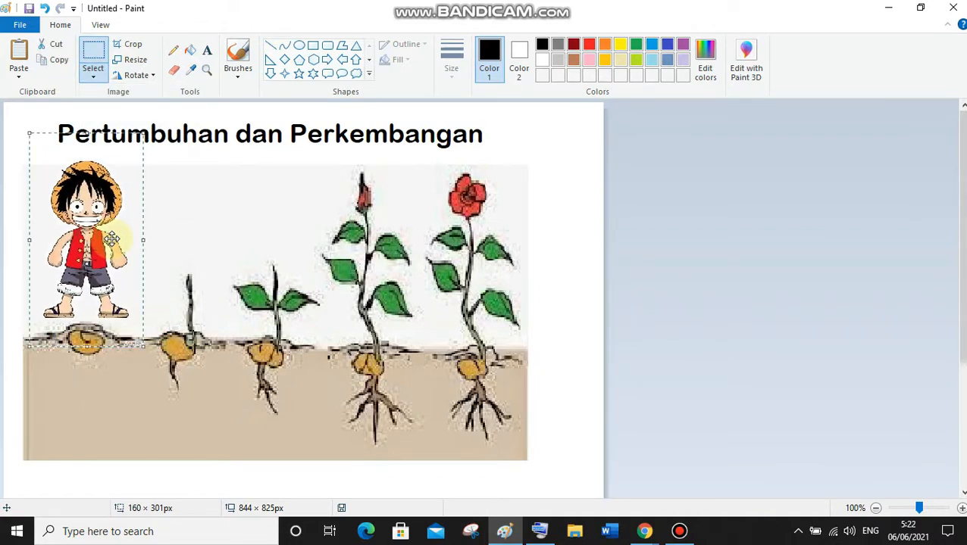
Step: Reduce the canvas to 777 × 546 px and fill its white background with the light grey sampled from the plant picture
left_click(560, 361)
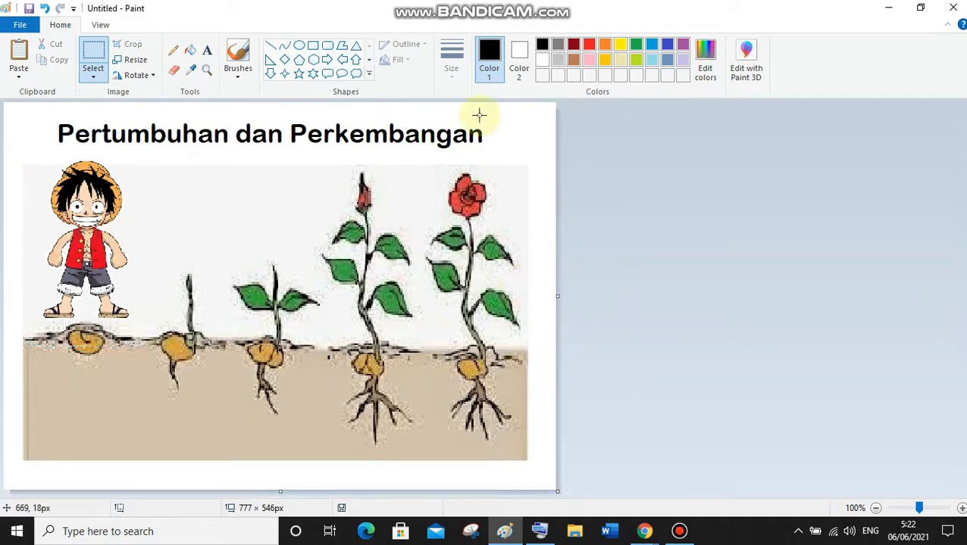
left_click(189, 58)
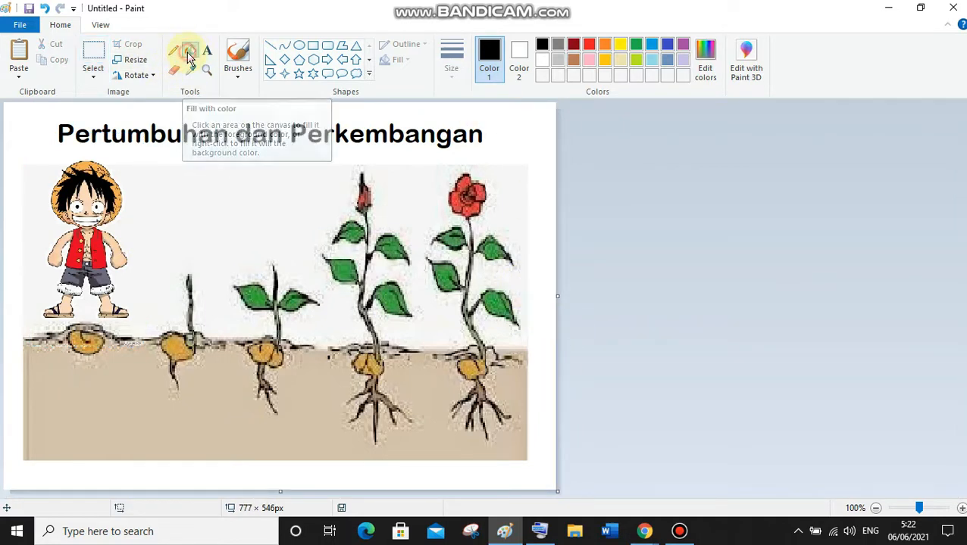
left_click(193, 71)
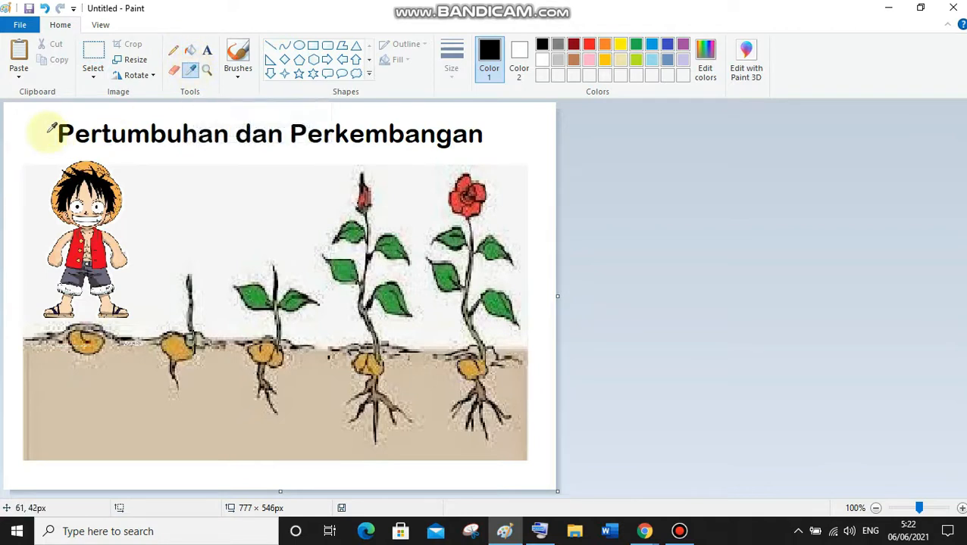
left_click(179, 220)
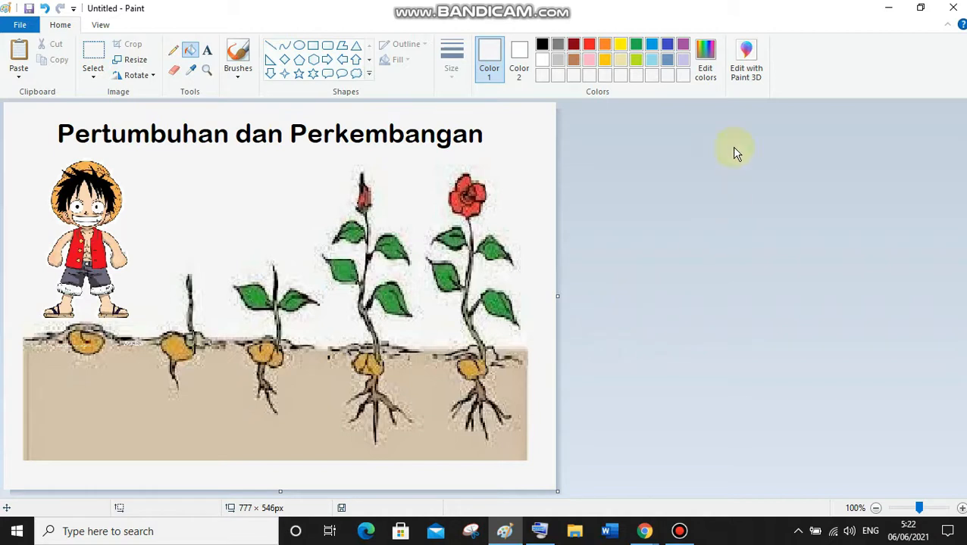
Step: Save the picture as a JPEG named "pertumbuhan dan perkembangan" in the BG folder on drive D
left_click(20, 27)
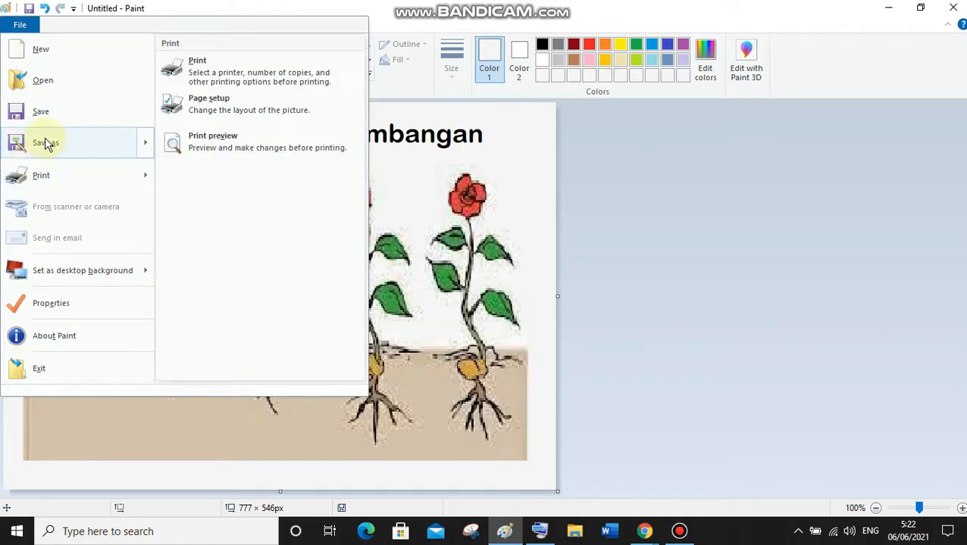
mouse_move(46, 143)
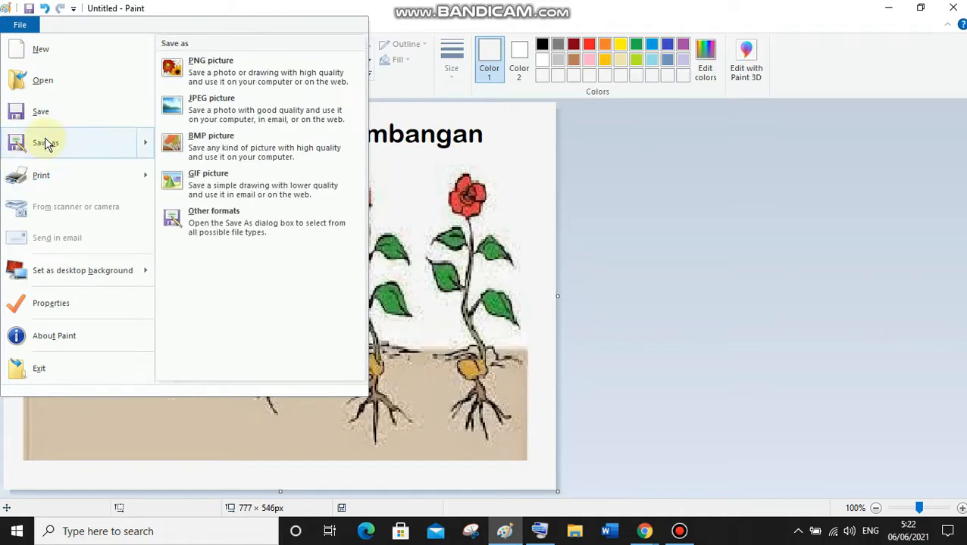
left_click(228, 105)
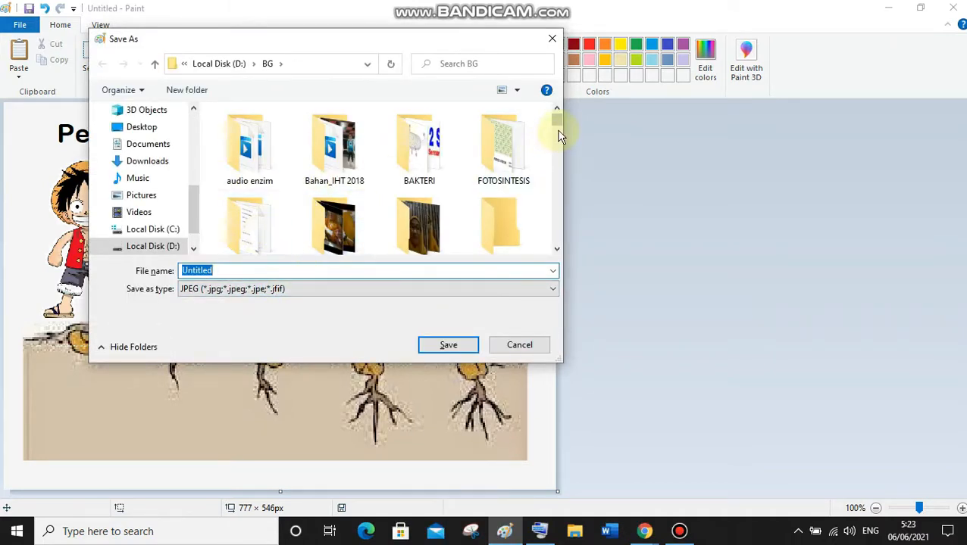
left_click_drag(558, 125, 558, 265)
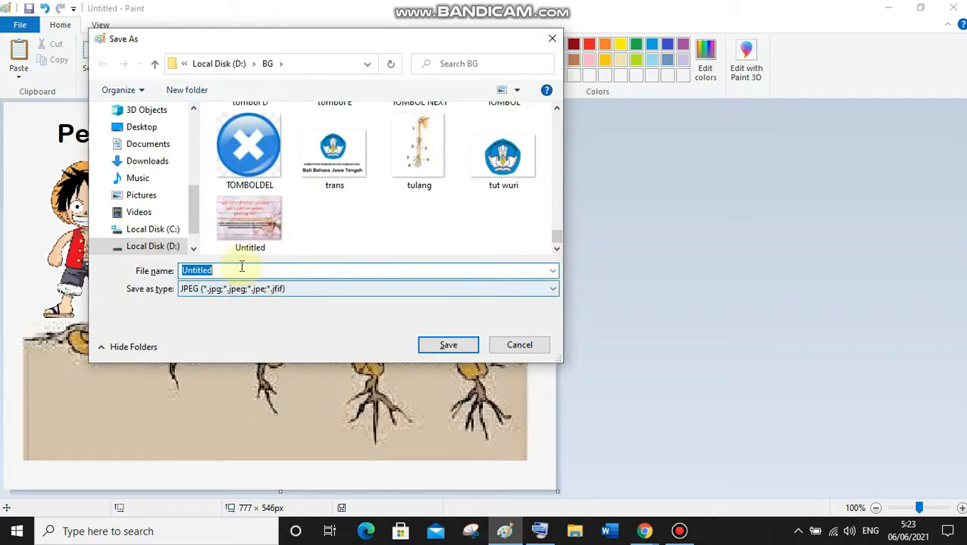
type("pertumbuhan dan perkembangan")
left_click(453, 345)
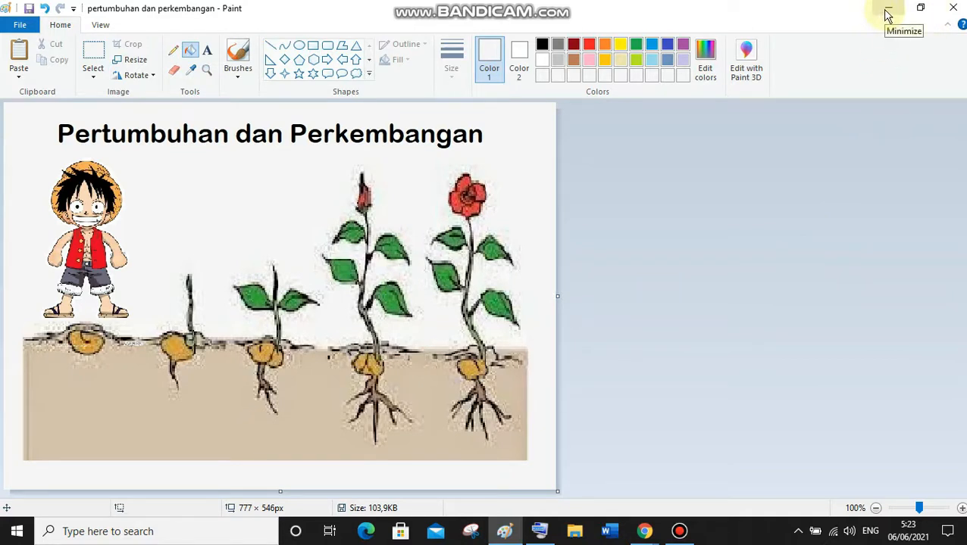
Step: Switch to QuizWhizzer in Chrome and upload the "pertumbuhan dan perkembangan" image from D:\BG as the game board background
left_click(645, 534)
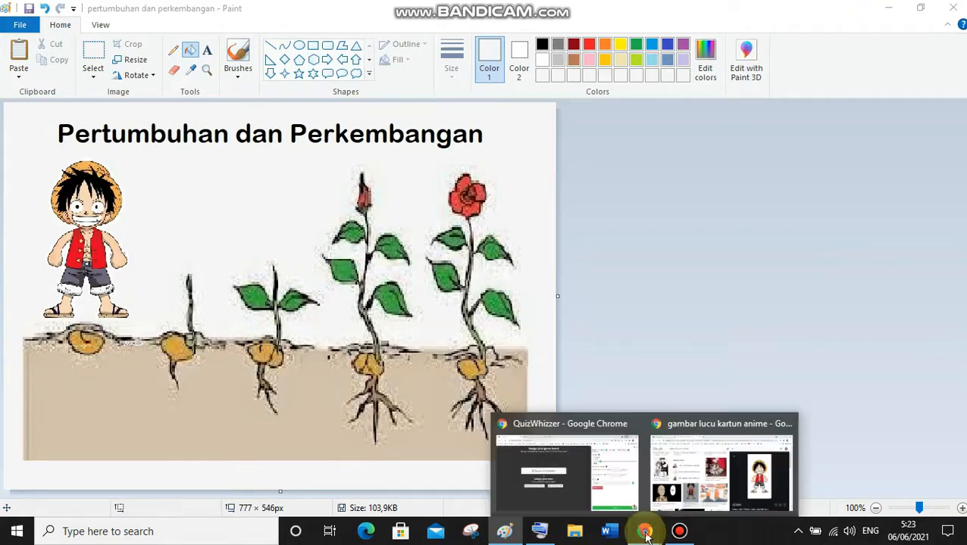
left_click(584, 473)
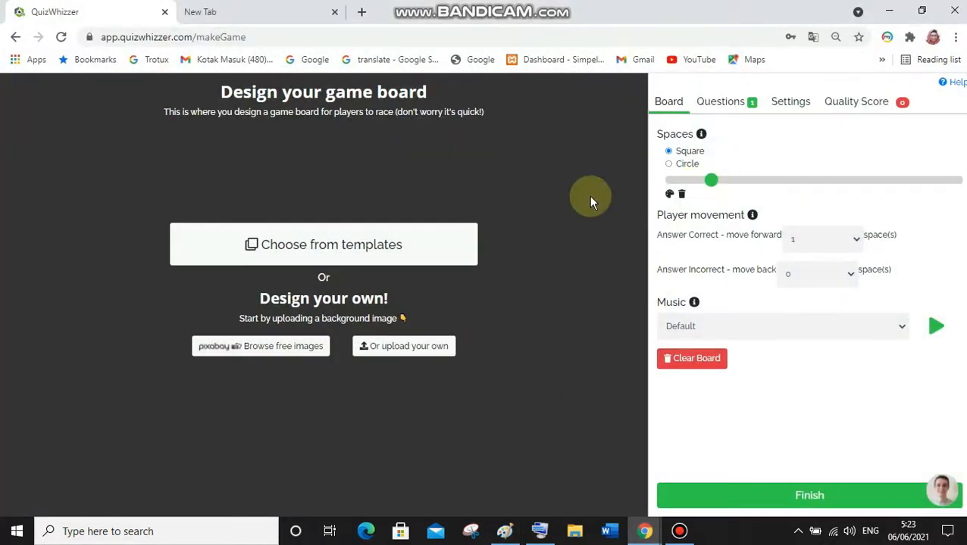
left_click(419, 354)
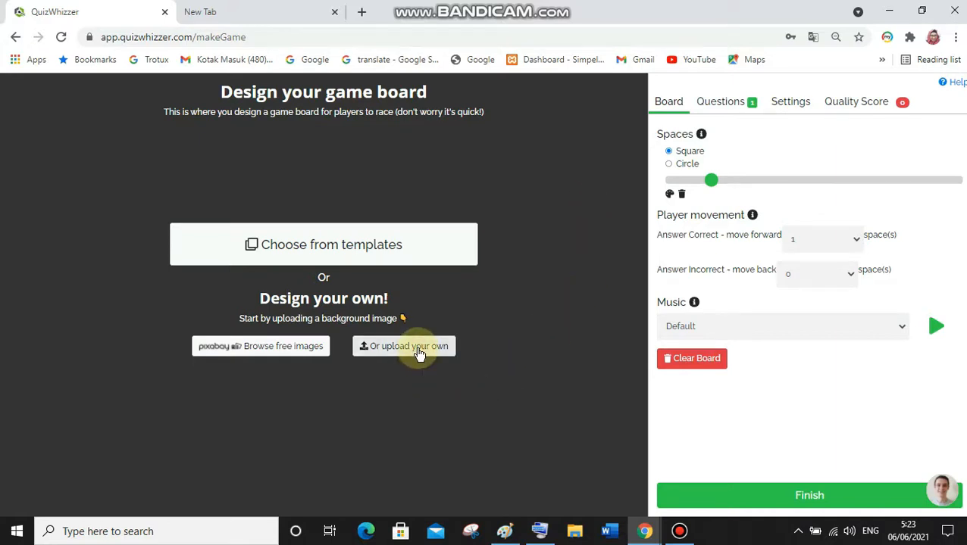
left_click(419, 353)
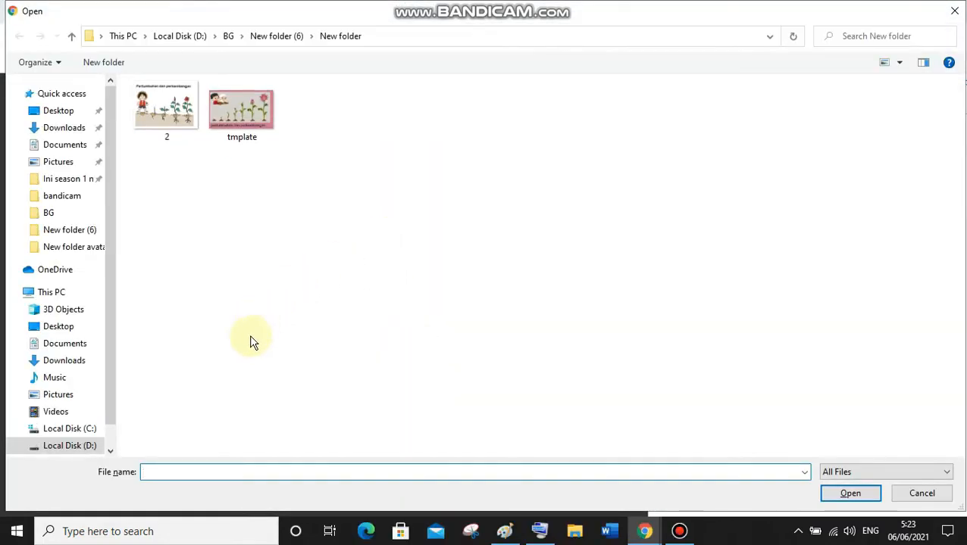
left_click(69, 446)
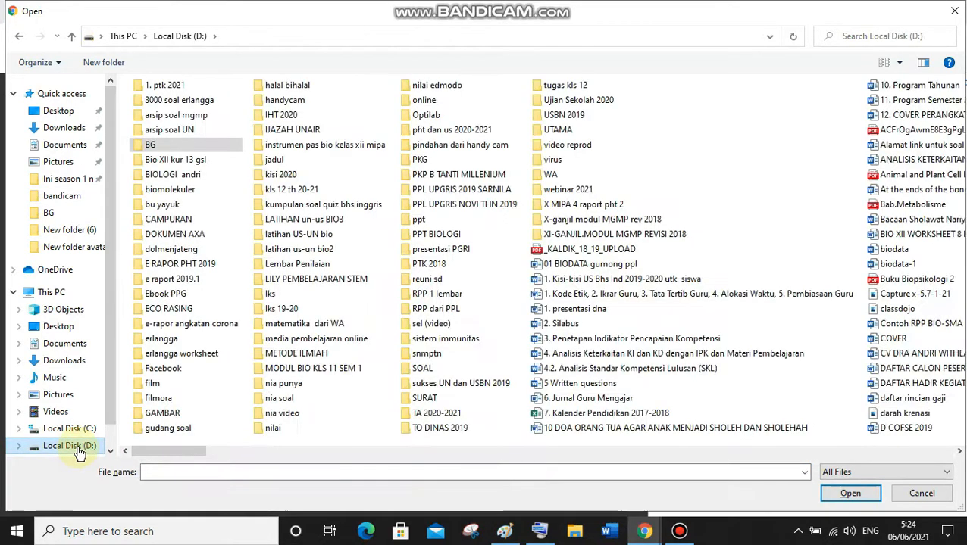
double_click(199, 145)
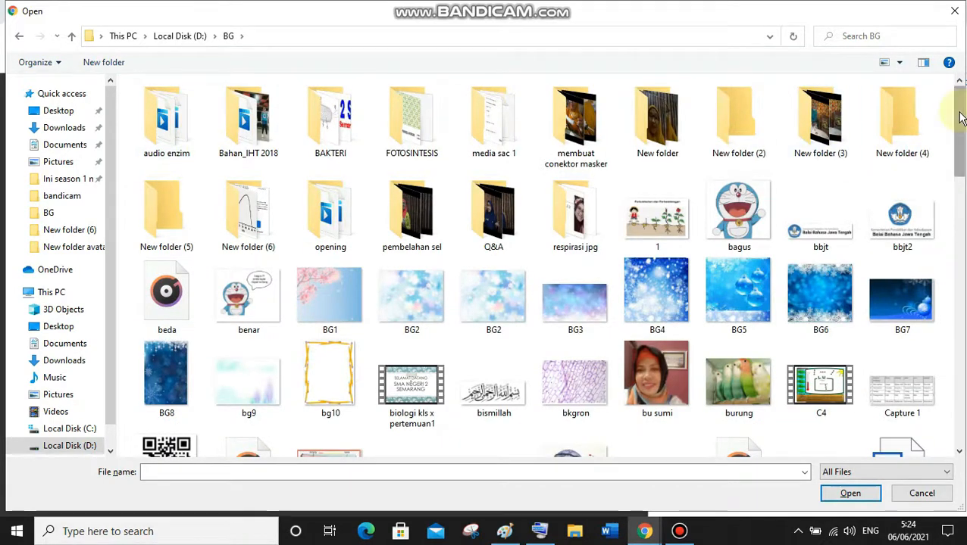
left_click_drag(960, 113, 960, 262)
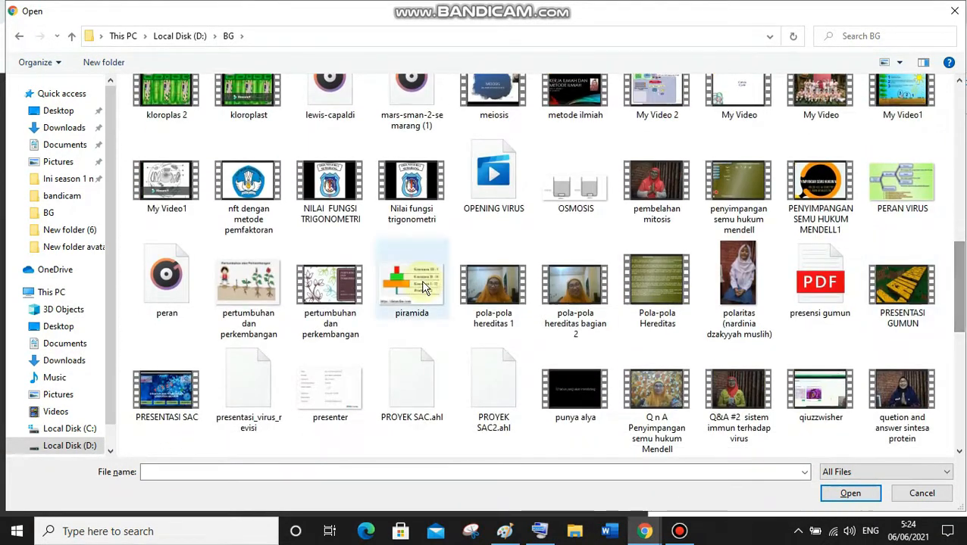
left_click(253, 291)
left_click(849, 502)
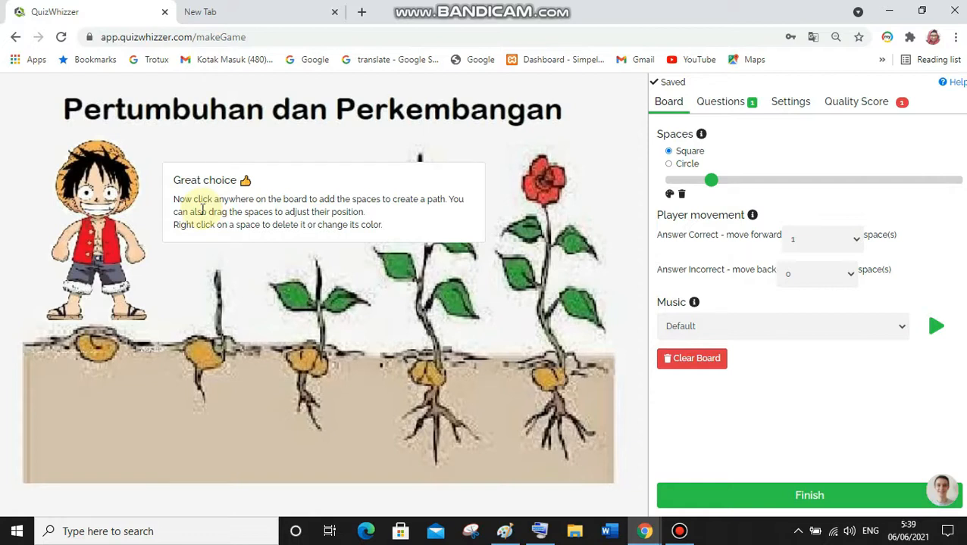
Step: Add board spaces 1 to 3 on the first three seeds and spaces 4 and 5 on the third plant's right and left leaves
left_click(96, 346)
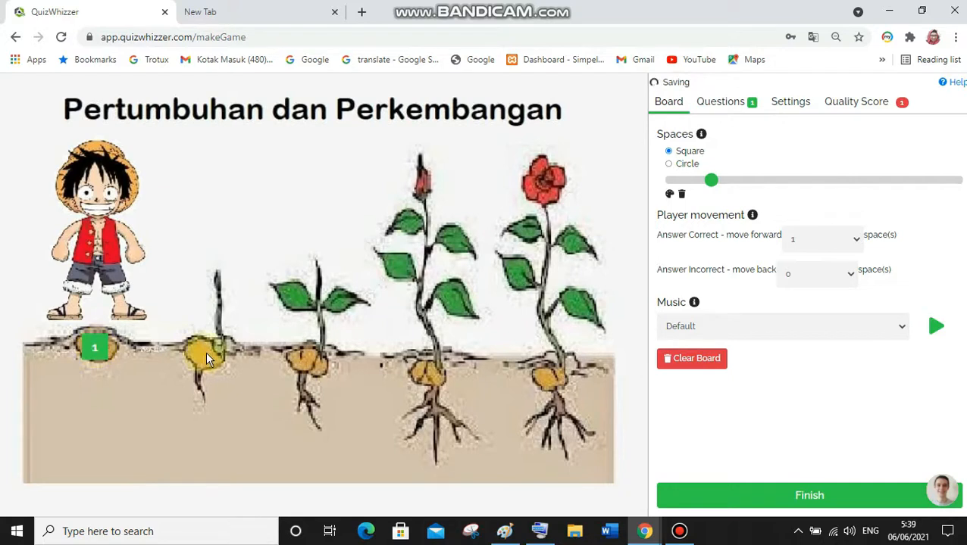
left_click(314, 357)
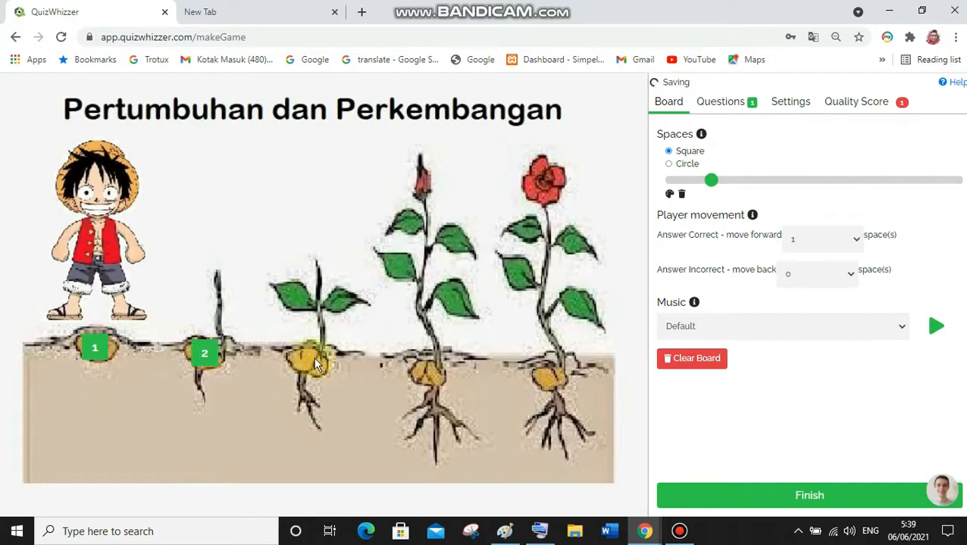
left_click(345, 298)
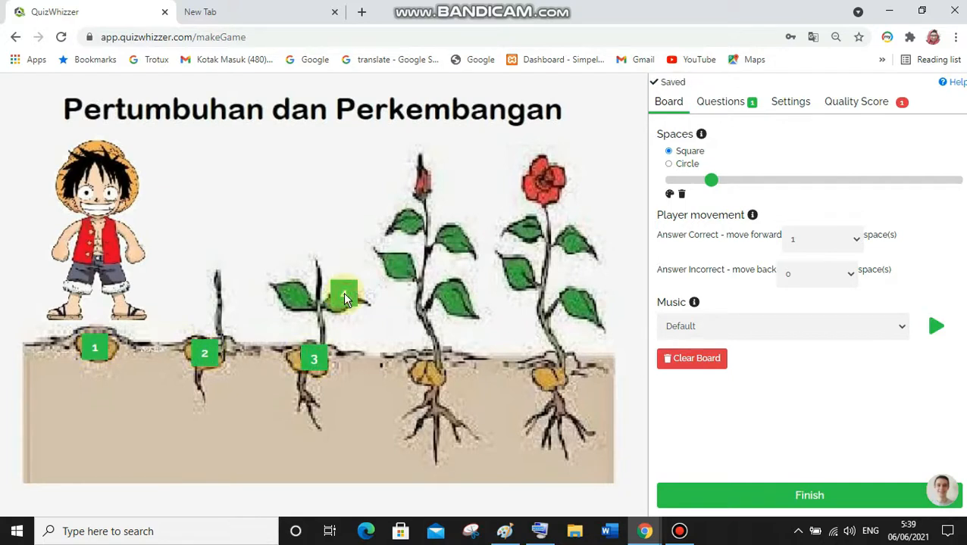
left_click(294, 306)
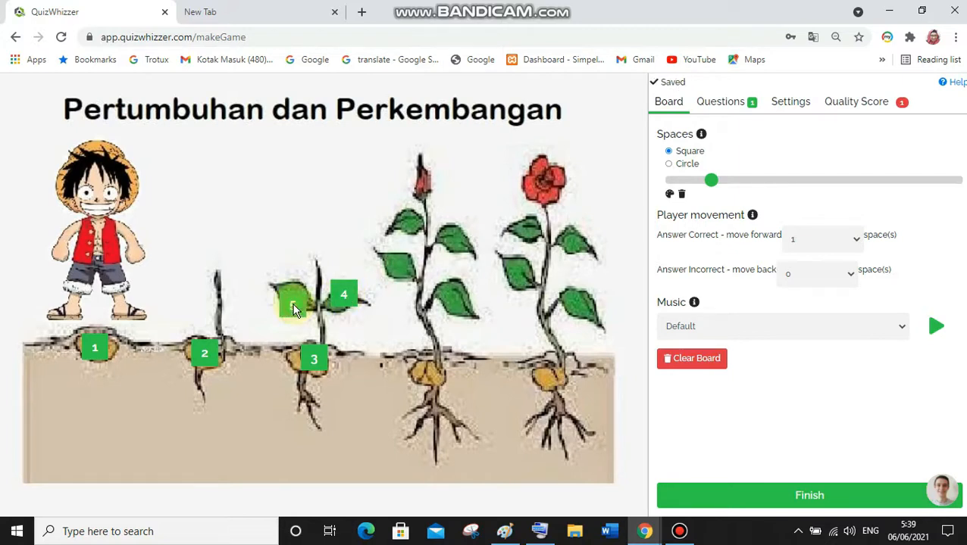
Step: Add board spaces 6 to 10 on the fourth plant, starting at its seed and continuing up its four leaves
left_click(437, 375)
left_click(458, 307)
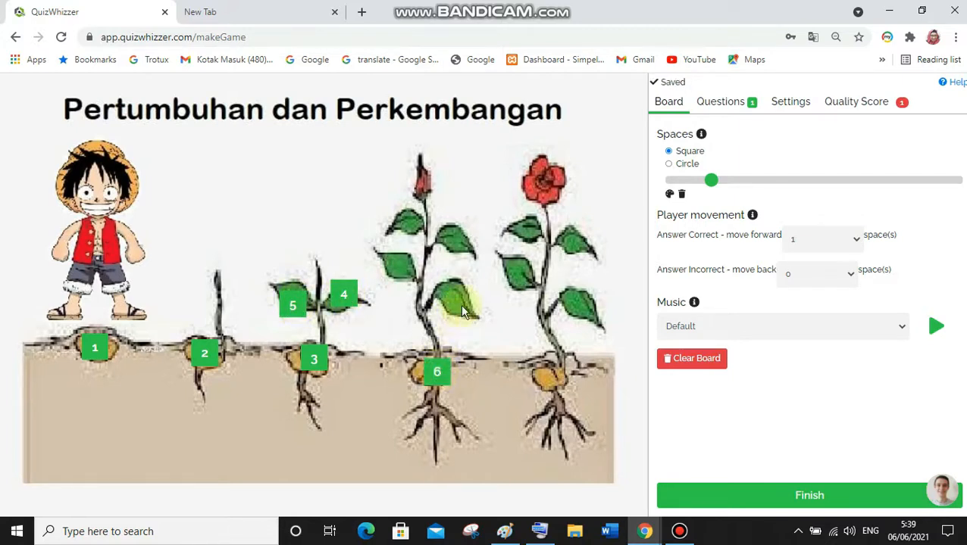
left_click(401, 269)
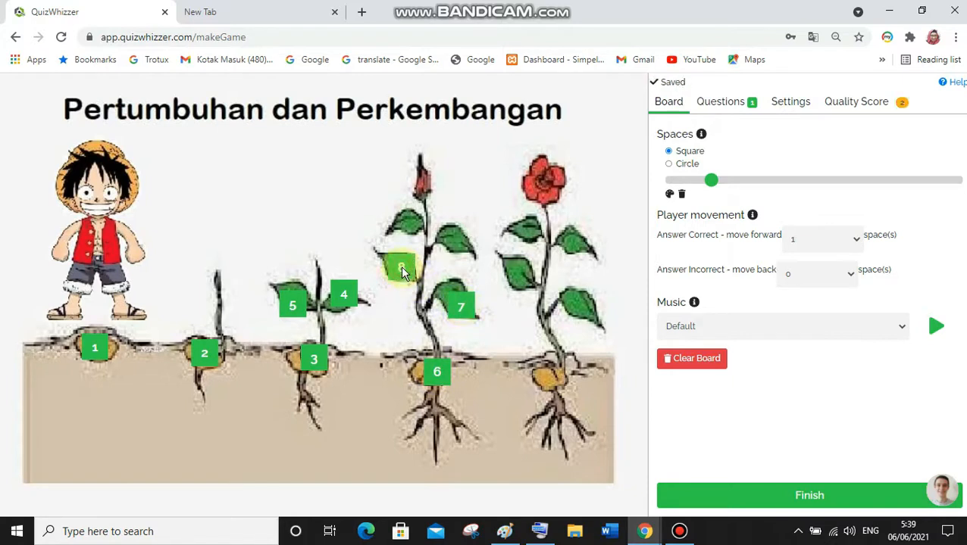
left_click(407, 220)
left_click(450, 238)
Step: Add board spaces 11 to 15 on the fifth plant, from its seed up through its four leaves
left_click(544, 380)
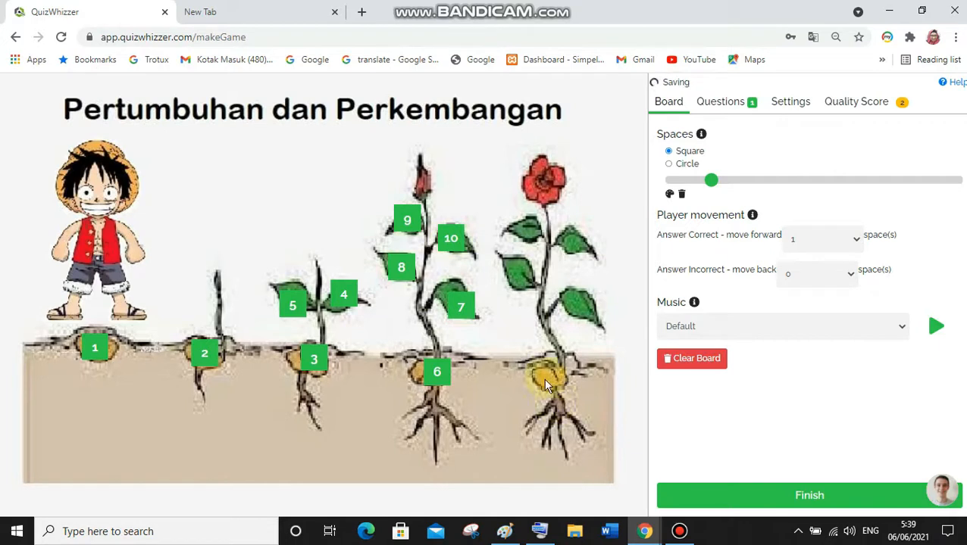
left_click(590, 314)
left_click(518, 272)
left_click(524, 238)
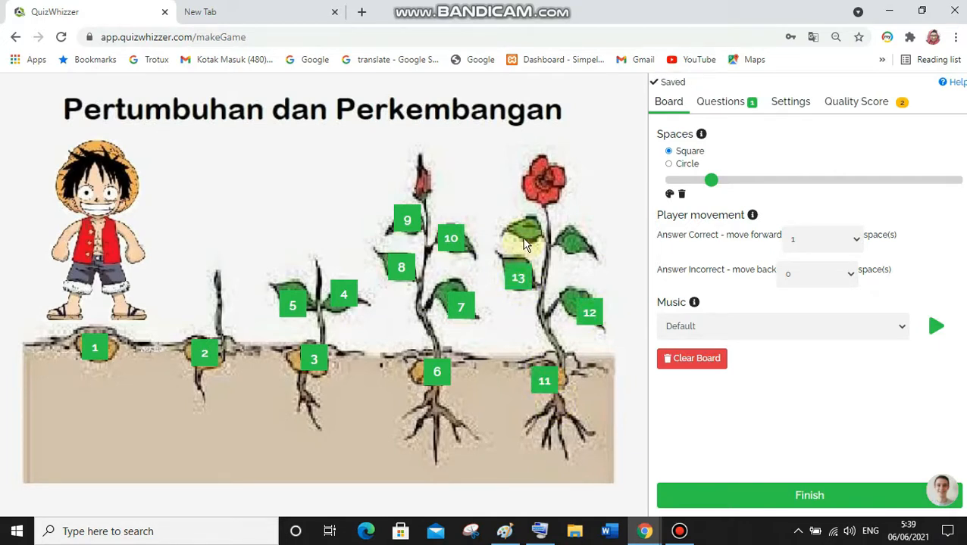
left_click(569, 242)
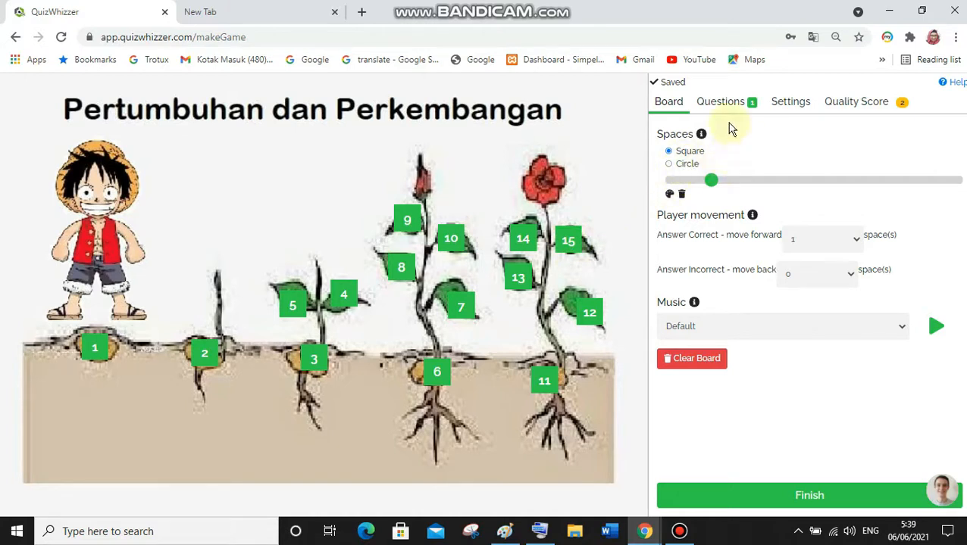
Step: Change the board spaces to circles and make them slightly smaller
left_click(691, 164)
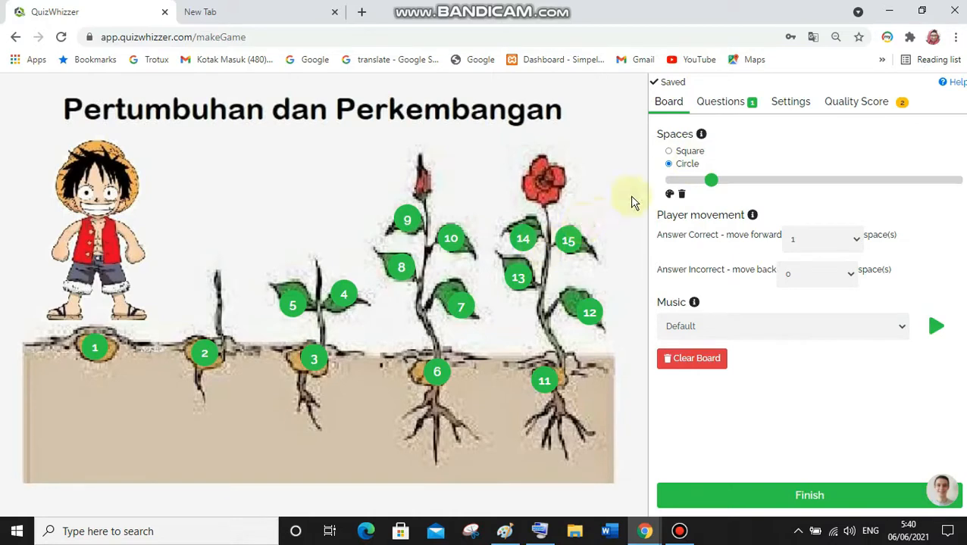
mouse_move(712, 184)
left_mouse_down()
mouse_move(815, 188)
mouse_move(691, 189)
mouse_move(805, 182)
mouse_move(705, 191)
left_mouse_up()
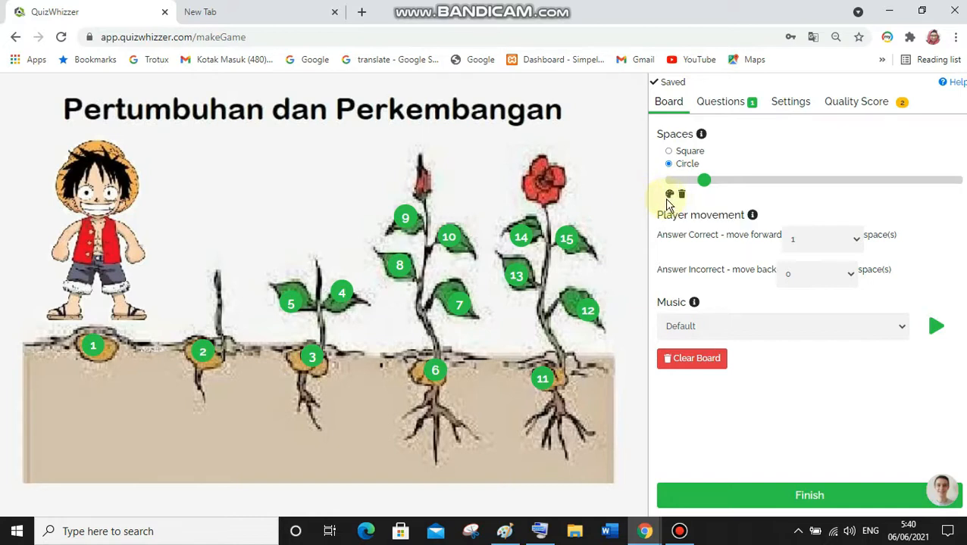
Step: Recolour the board spaces dark grey (#534C4A) and make the circles slightly smaller
left_click(670, 197)
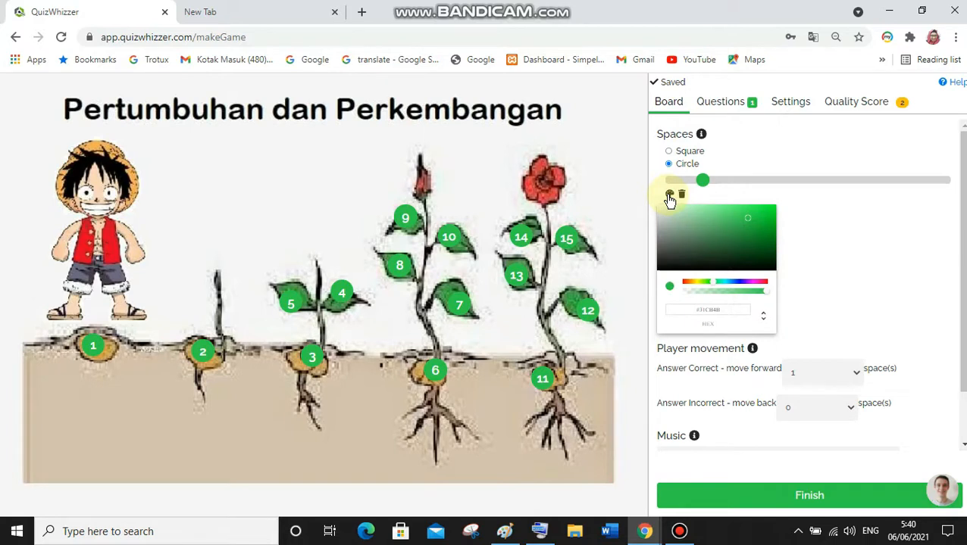
left_click(681, 249)
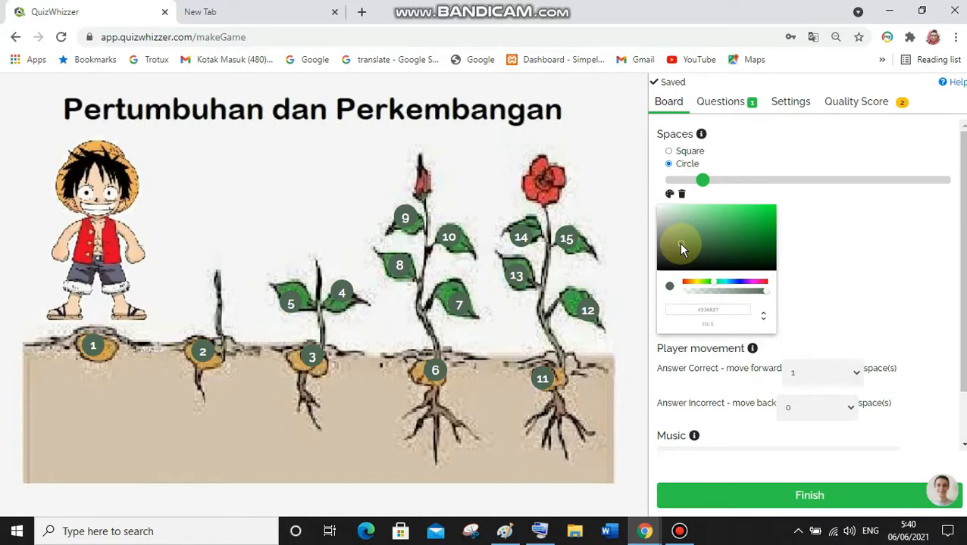
left_click(685, 285)
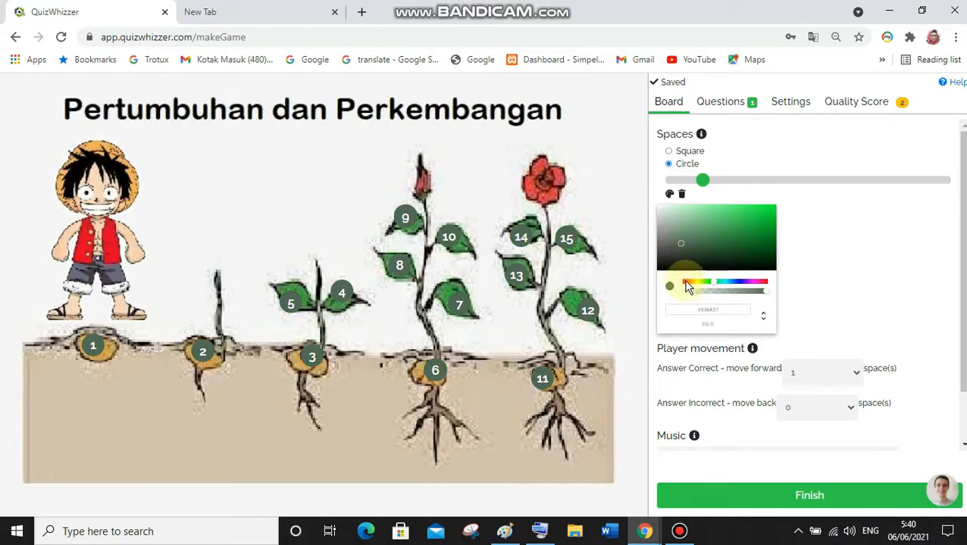
left_click(685, 283)
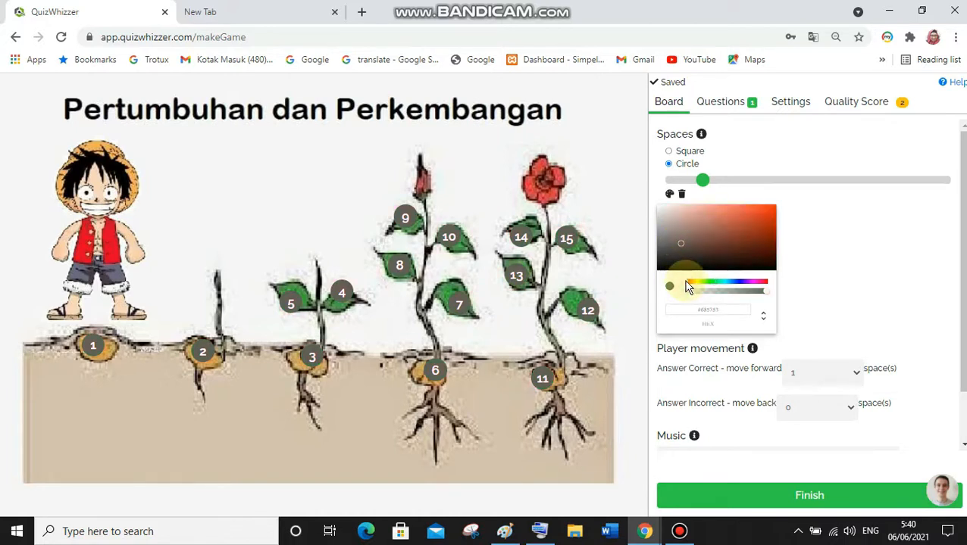
left_click(716, 233)
left_click_drag(715, 235, 761, 222)
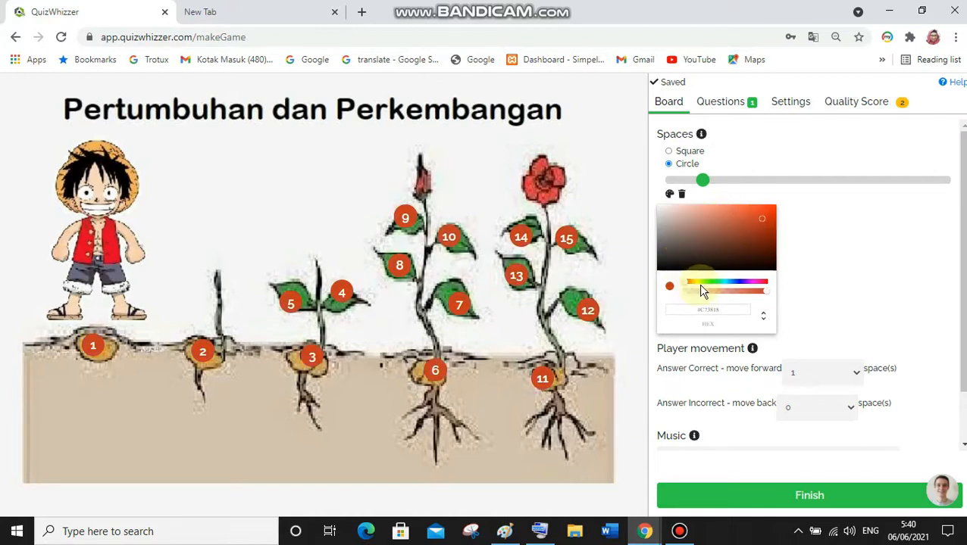
left_click(675, 236)
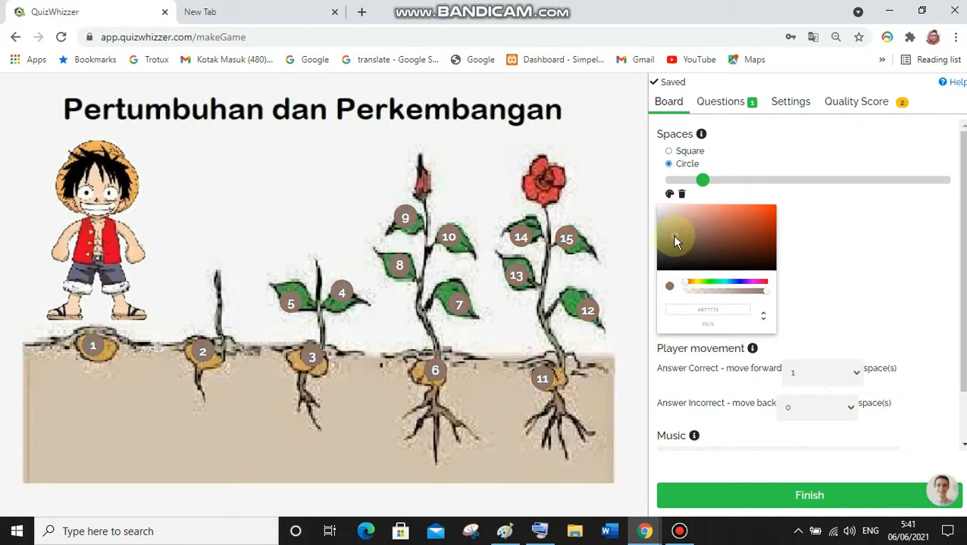
left_click(678, 252)
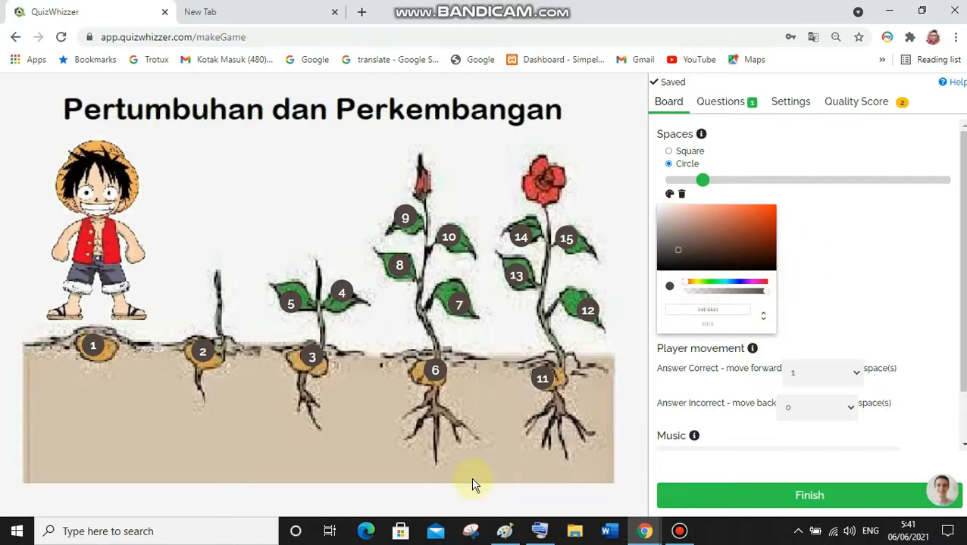
left_click(670, 249)
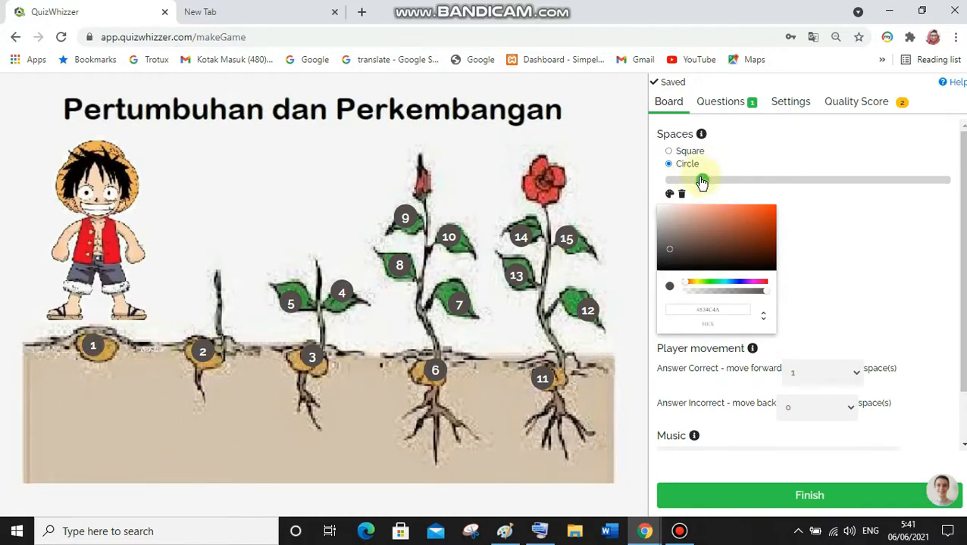
mouse_move(700, 187)
left_mouse_down()
mouse_move(678, 197)
mouse_move(703, 182)
left_mouse_up()
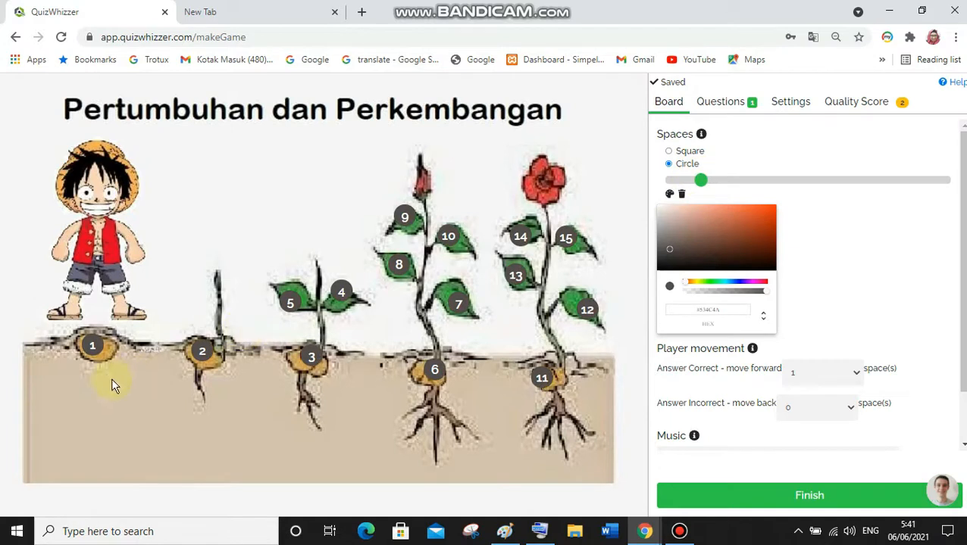
Step: Centre spaces 1 to 3 on their seeds and swap spaces 4 and 5 between the third plant's left and right leaves
left_click_drag(108, 353, 113, 356)
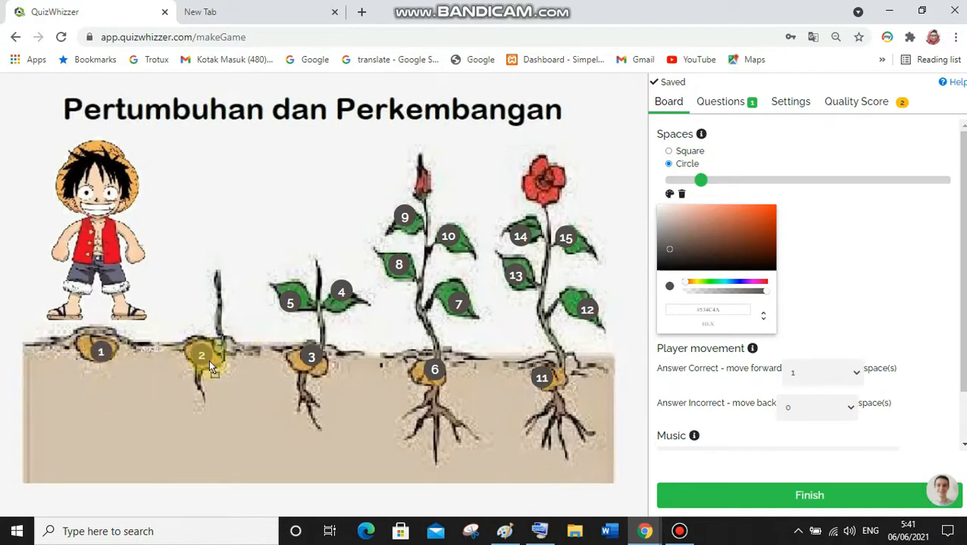
left_click_drag(307, 361, 307, 367)
mouse_move(339, 295)
left_mouse_down()
mouse_move(317, 318)
mouse_move(270, 326)
mouse_move(300, 303)
mouse_move(349, 305)
left_mouse_up()
left_click_drag(272, 330, 284, 315)
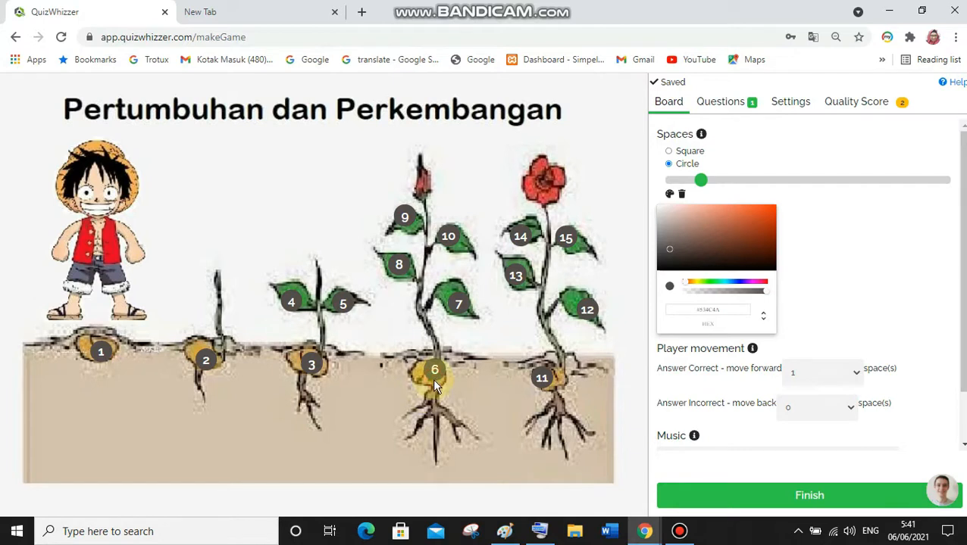
Step: Reposition spaces 6 to 15 so they sit centred on the seeds and leaves of the fourth and fifth plants
left_click_drag(431, 388, 430, 389)
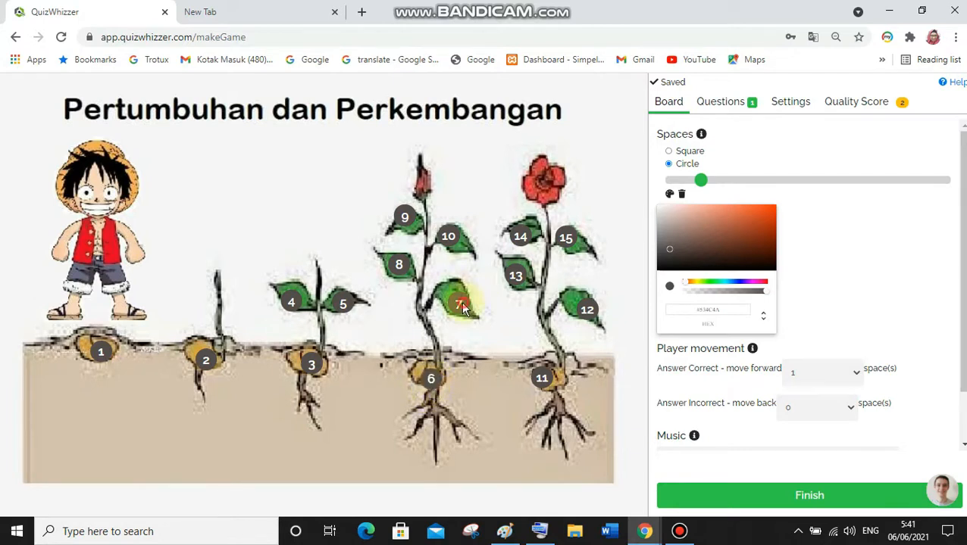
left_click_drag(459, 301, 464, 304)
left_click_drag(408, 227, 465, 251)
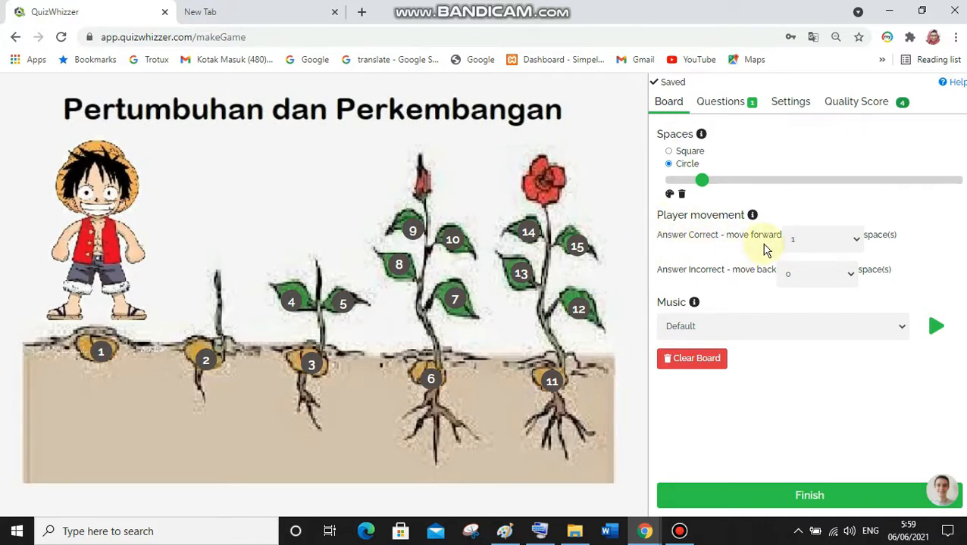
Step: Set player movement to Random (1-6) spaces forward for correct answers and 2 spaces back for incorrect answers
left_click(860, 244)
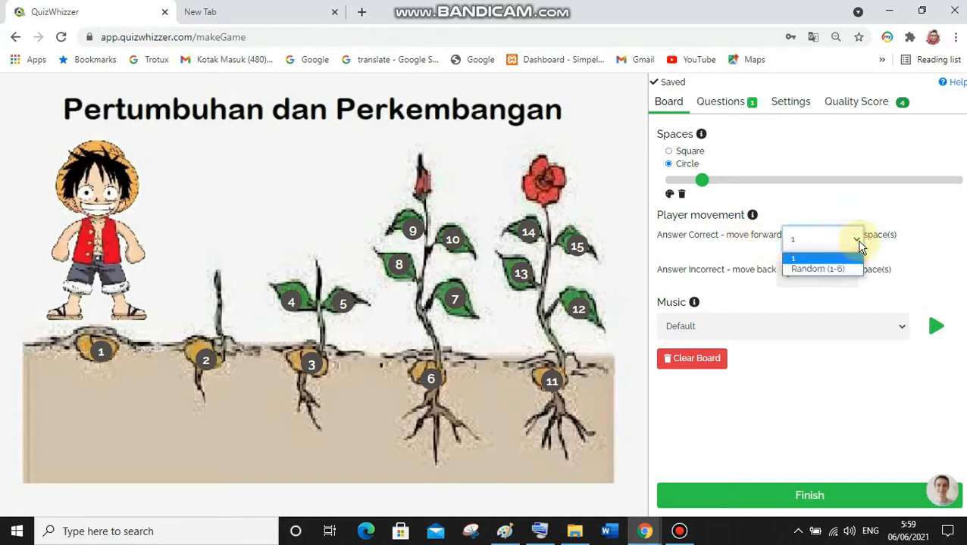
left_click(838, 274)
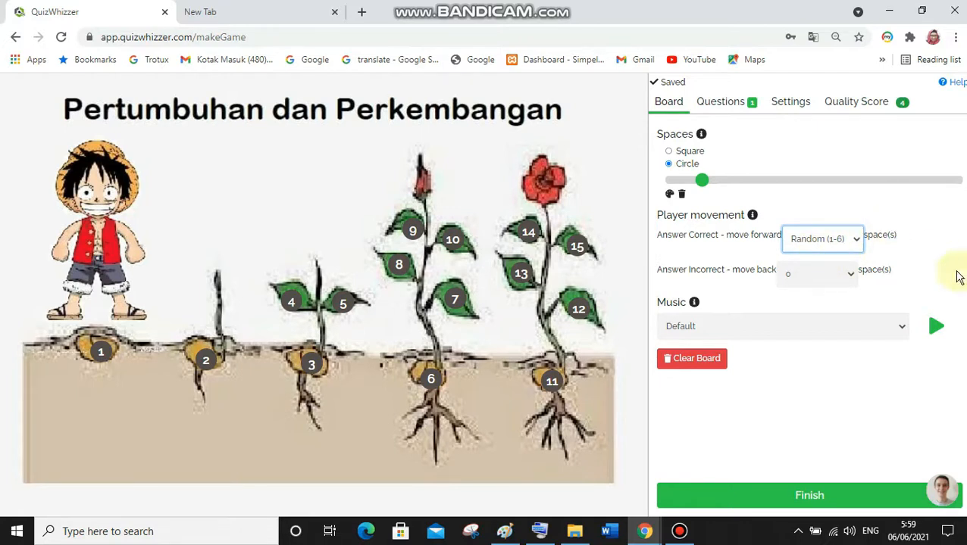
left_click(747, 291)
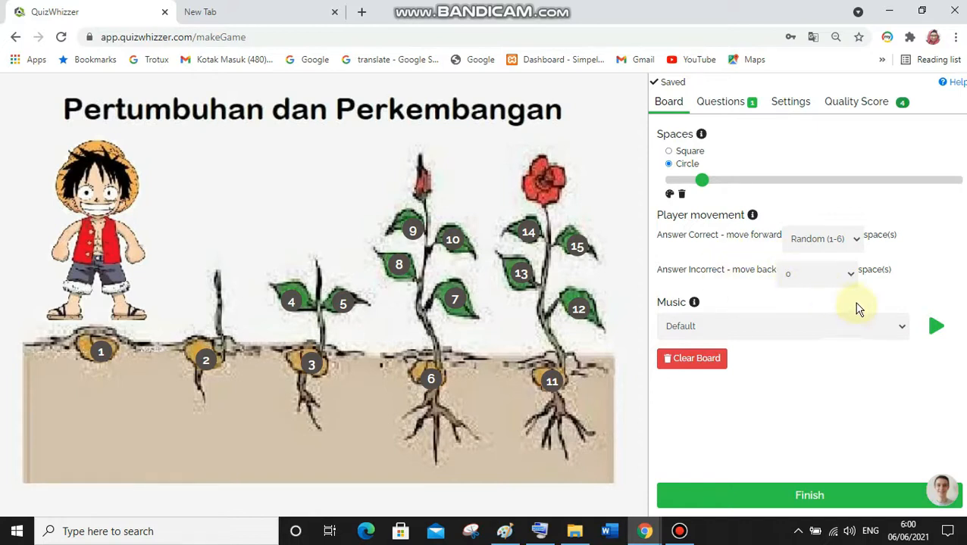
left_click(845, 275)
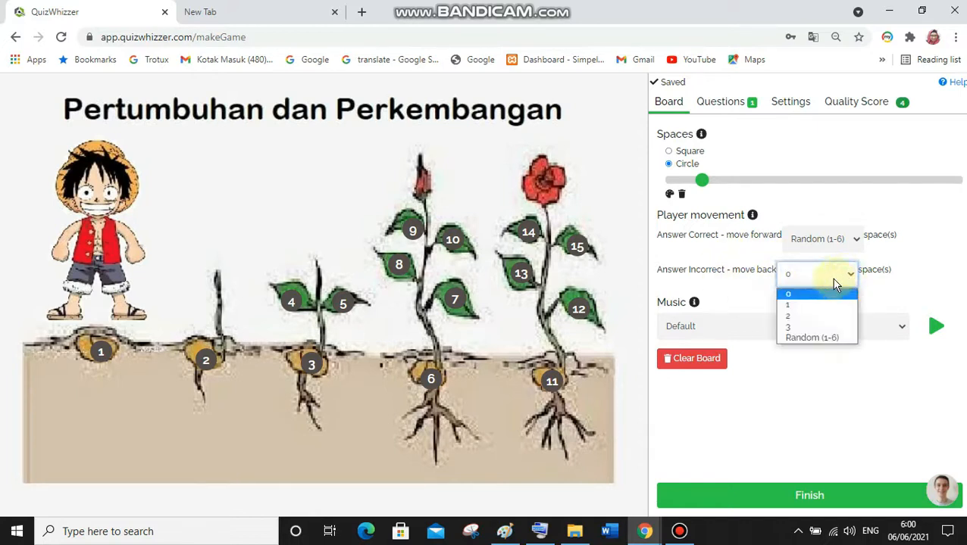
left_click(819, 305)
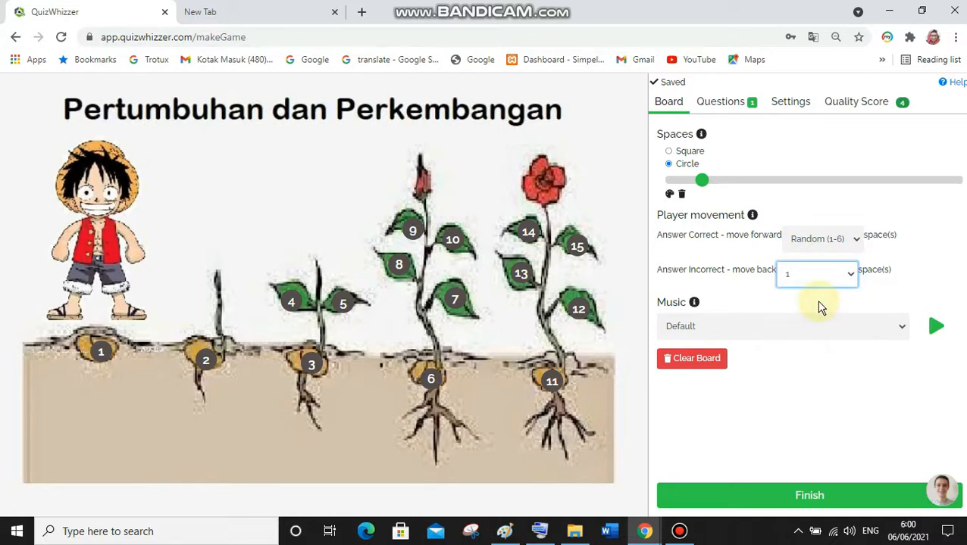
left_click(850, 275)
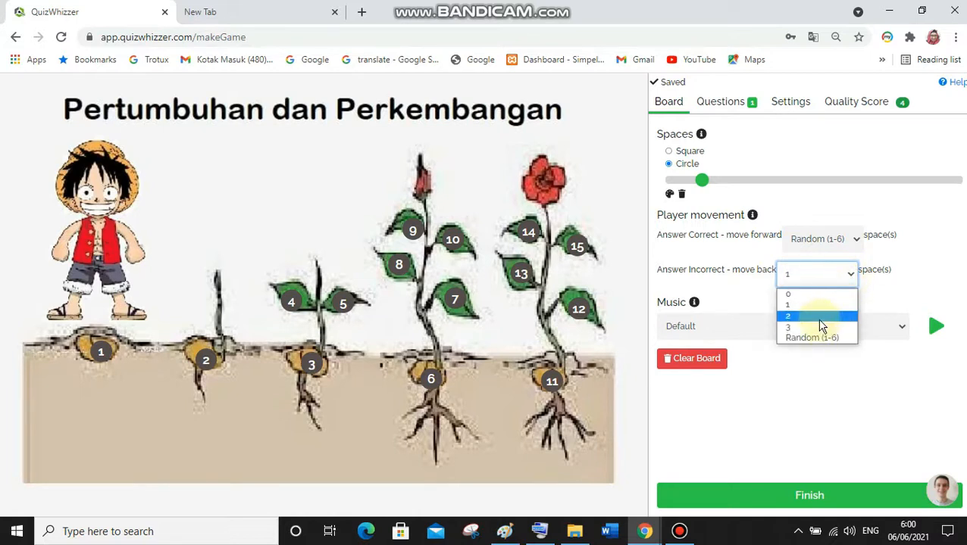
left_click(818, 317)
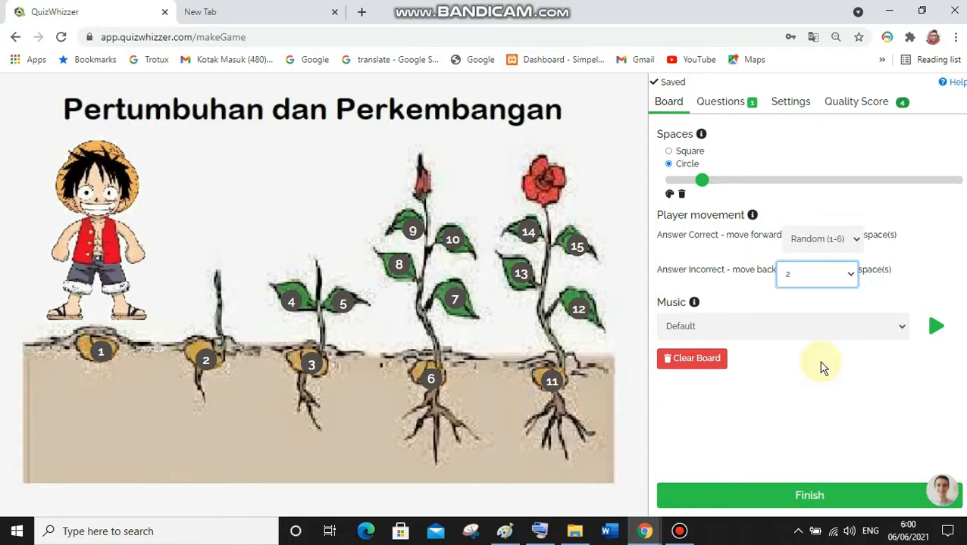
Step: Preview the game's background music and change the track to Majesty
left_click(936, 325)
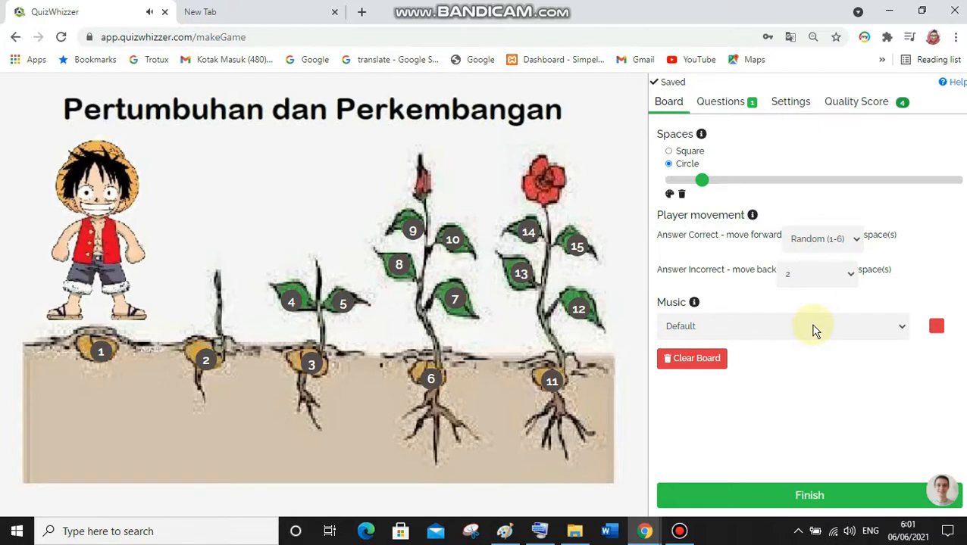
left_click(903, 328)
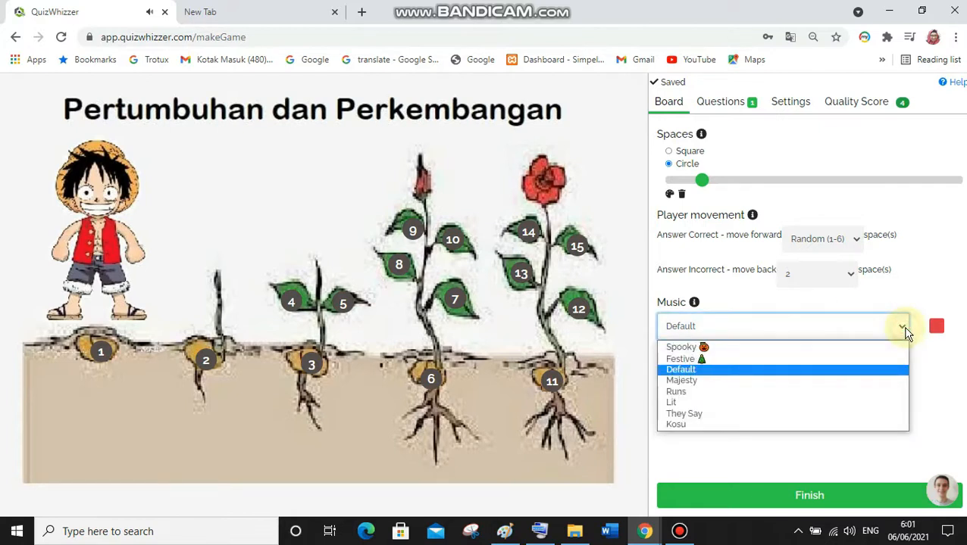
left_click(825, 371)
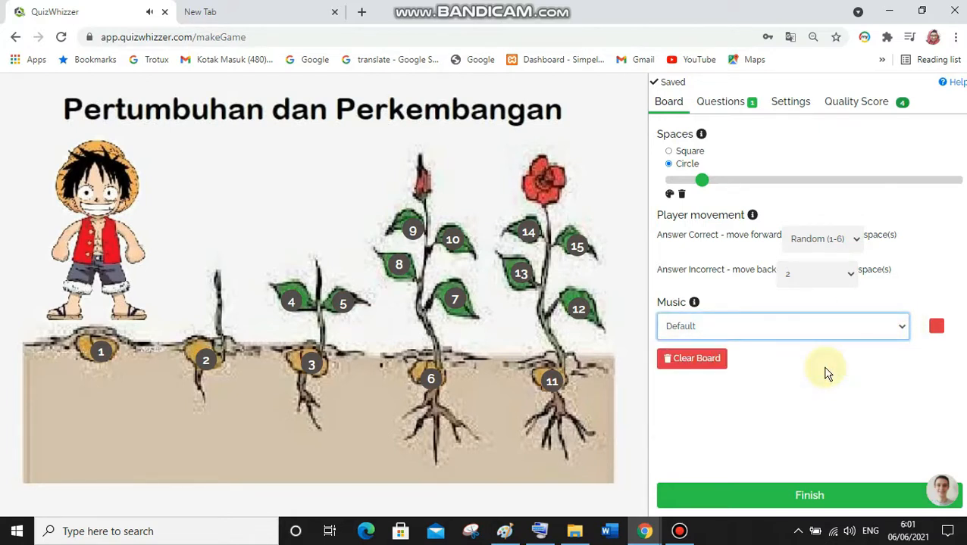
left_click(902, 334)
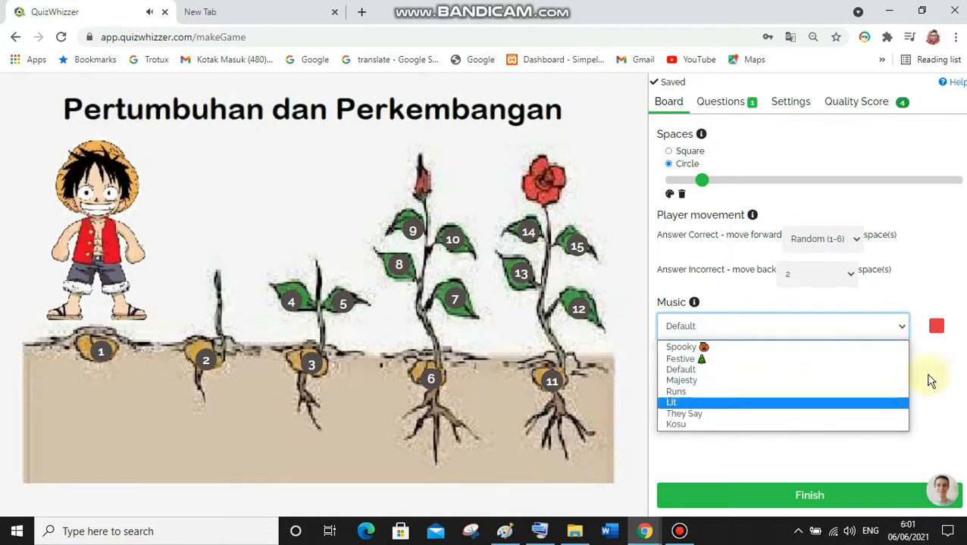
left_click(790, 379)
left_click(937, 328)
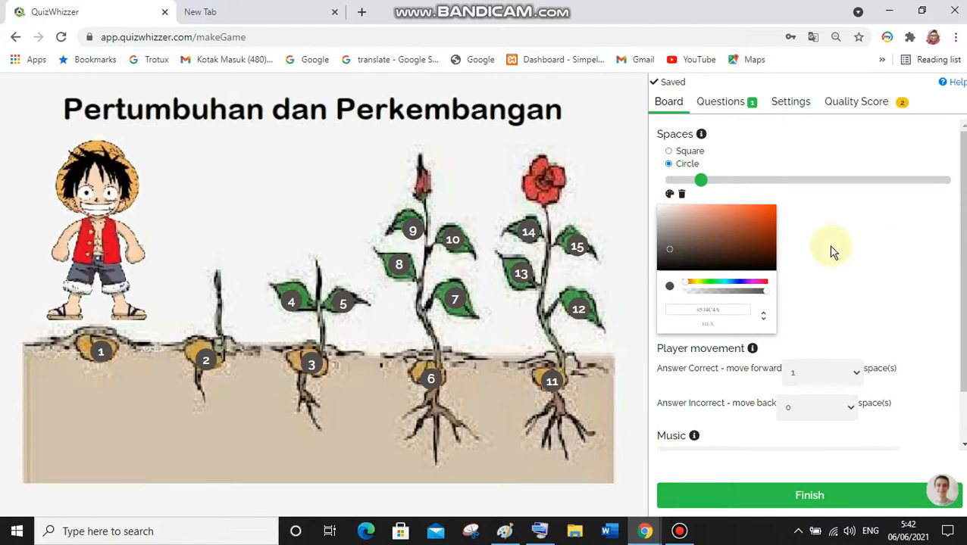
Step: Enter "prtumbuhan dan perkmbangan" as the game title in the game settings
left_click(790, 111)
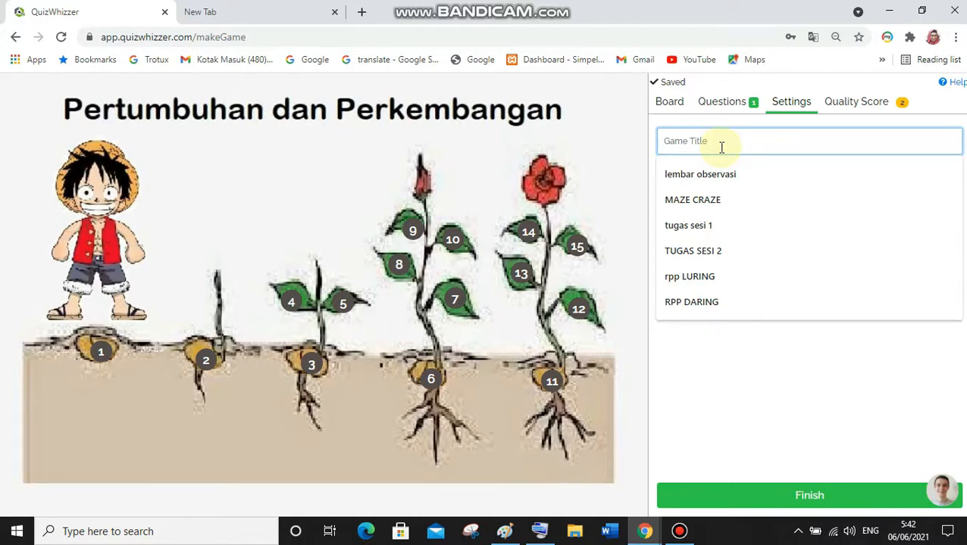
type("prtumbu")
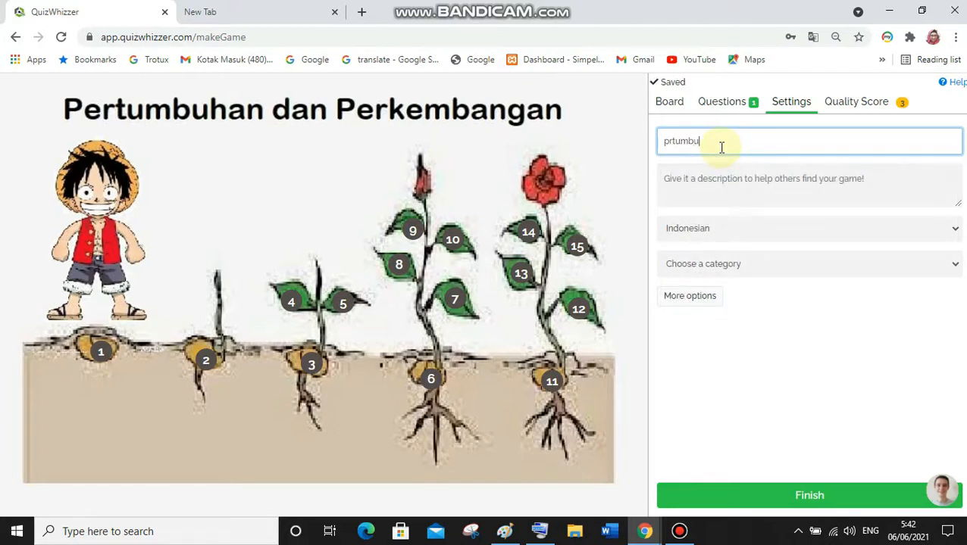
type("han dan perkmbangan")
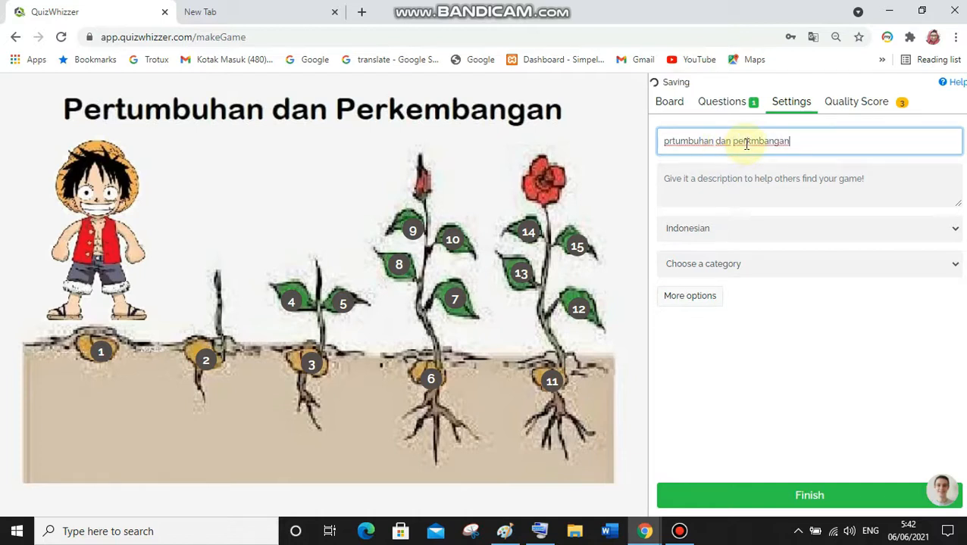
Step: Correct the first word of the game title to "pertumbuhan" with the On-Screen Keyboard, and put the keyboard away
type("eeeeeeeeeeeeeeeeeeeeeeeee")
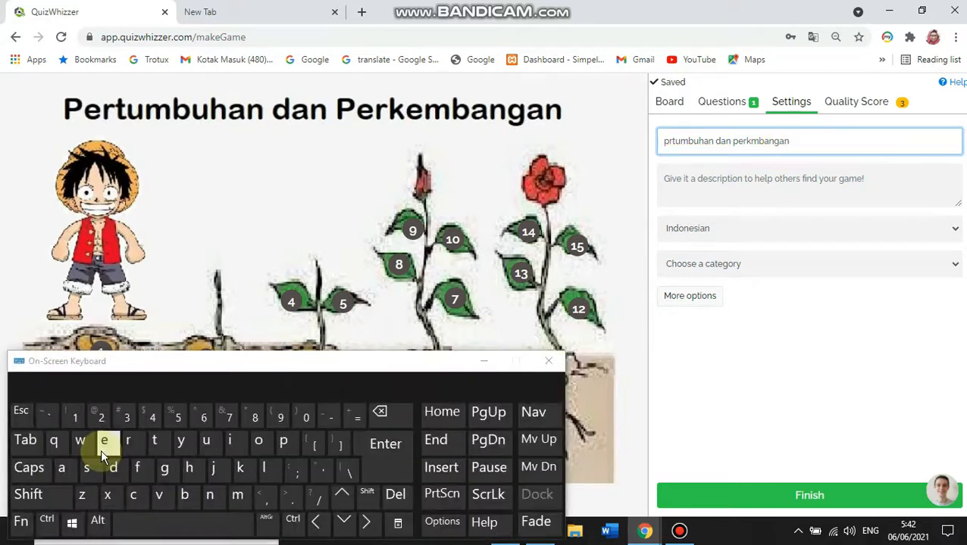
left_click(101, 446)
left_click(720, 371)
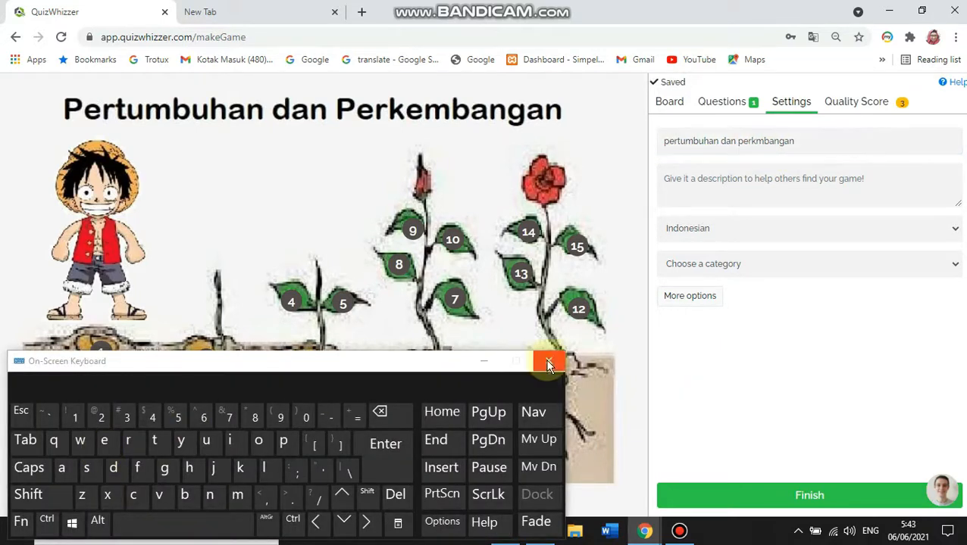
left_click(484, 361)
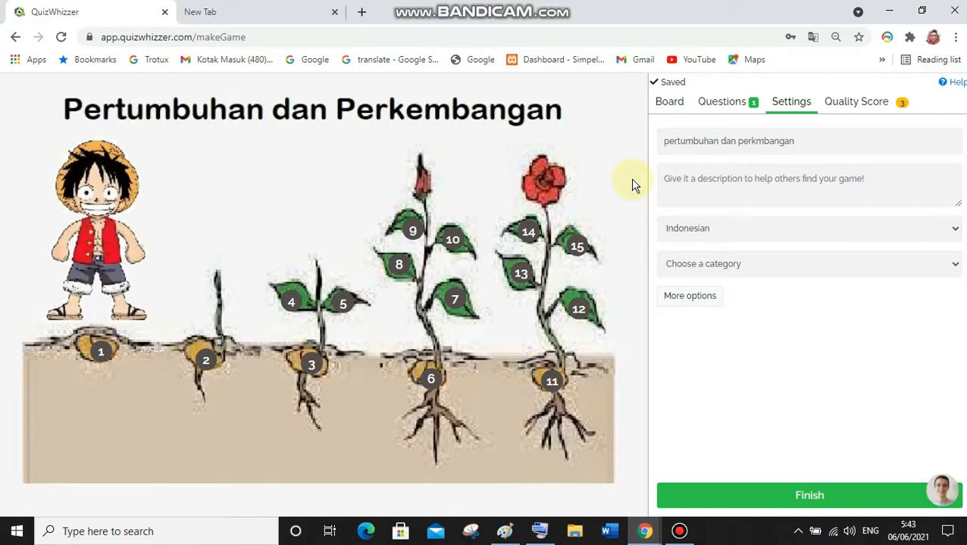
Step: Set the game description to "kl 12 semeter 1" and the category to Science
left_click(824, 187)
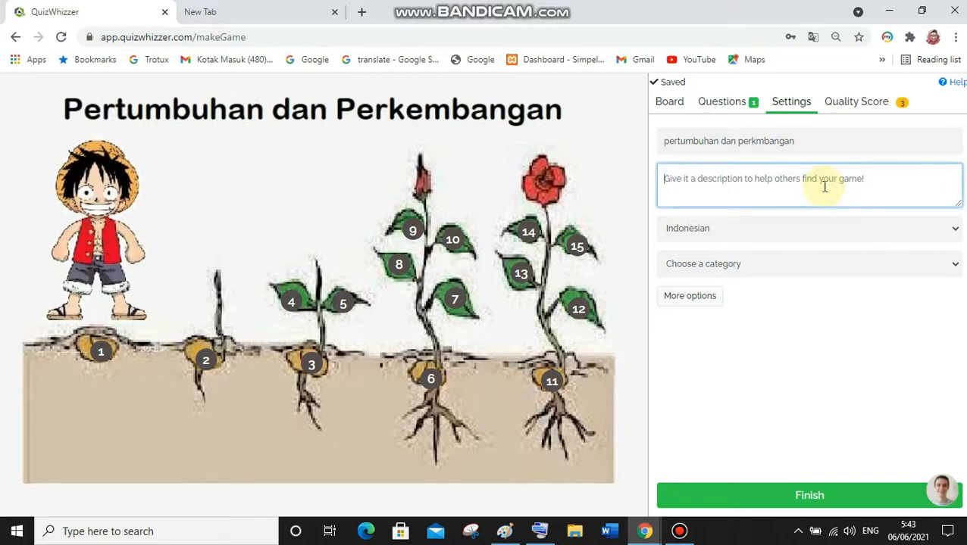
type("kl")
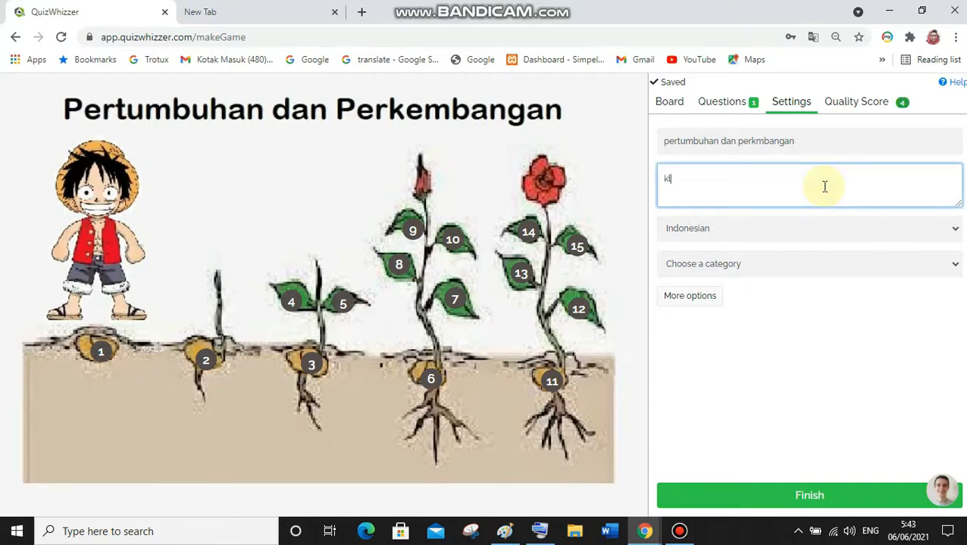
type(" 12")
type(" meter 1")
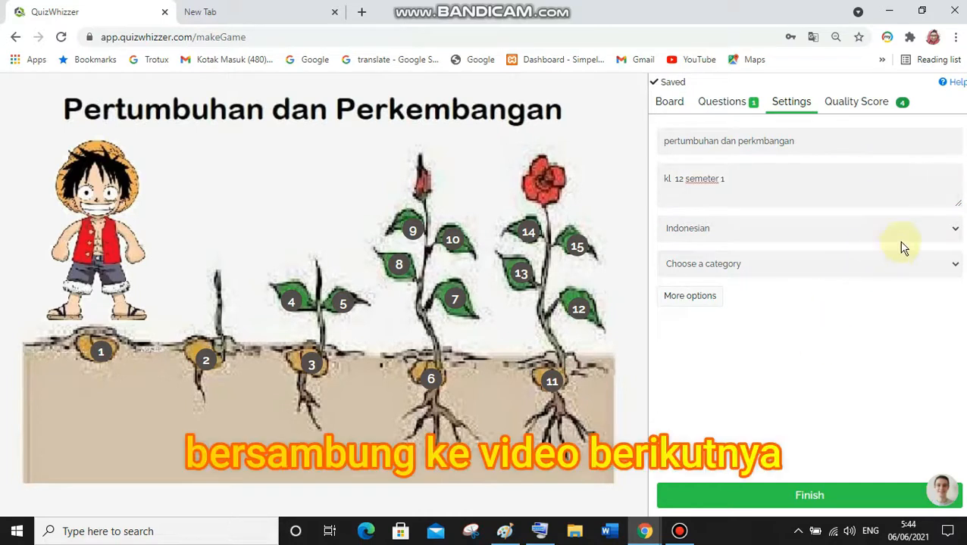
left_click(847, 264)
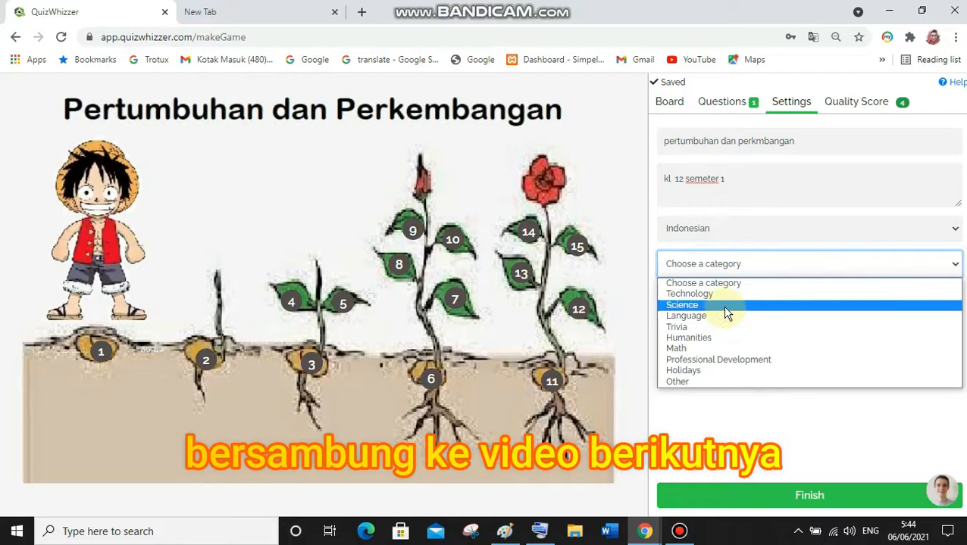
left_click(723, 306)
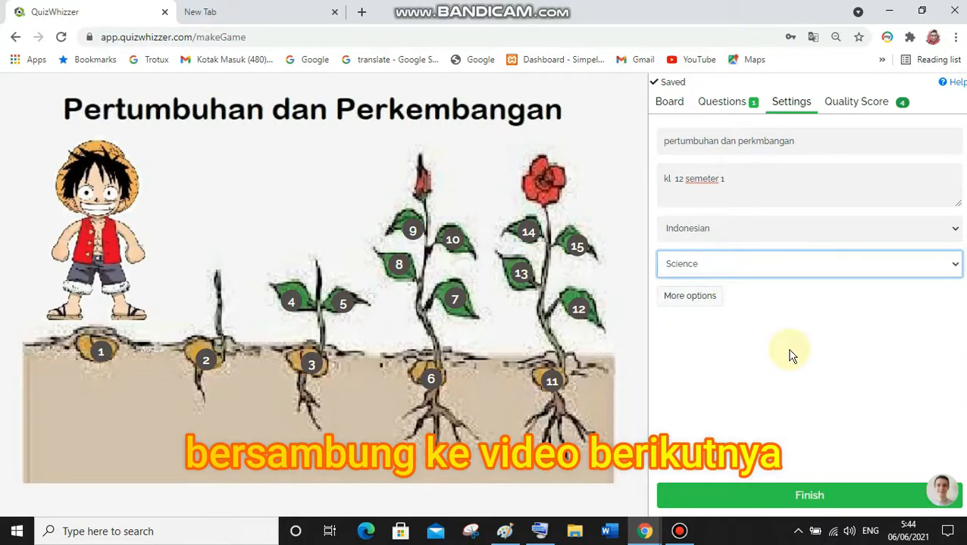
left_click(803, 428)
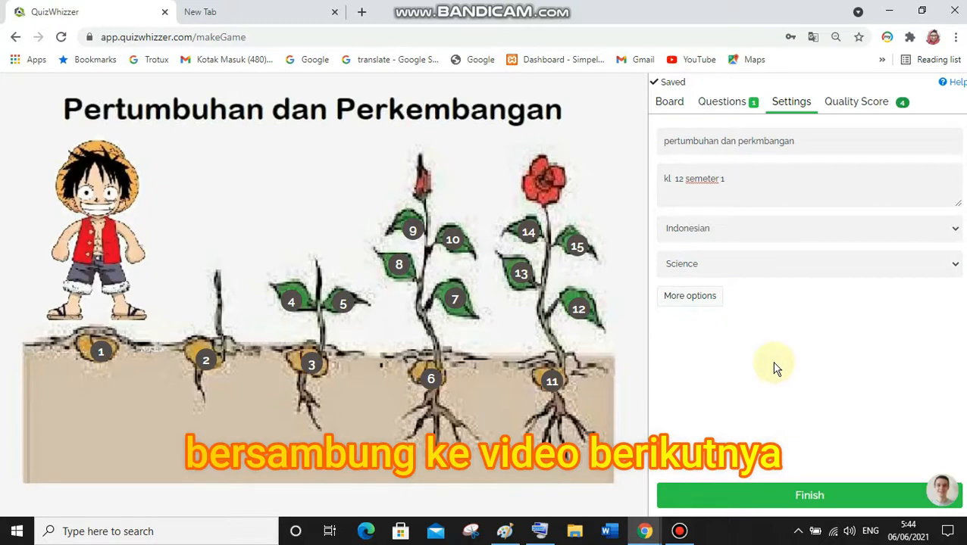